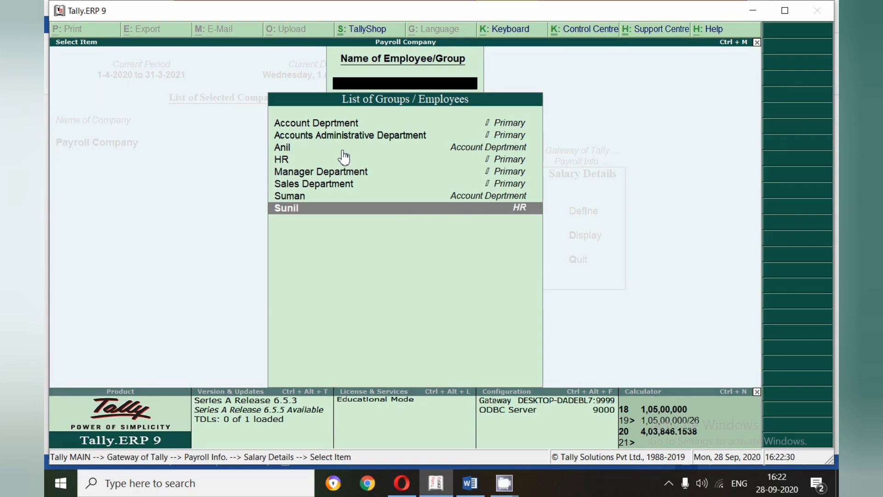
- Open the salary details of the HR employee group and set the effective date to 1-Aug-2020
left_click(298, 160)
left_click(299, 159)
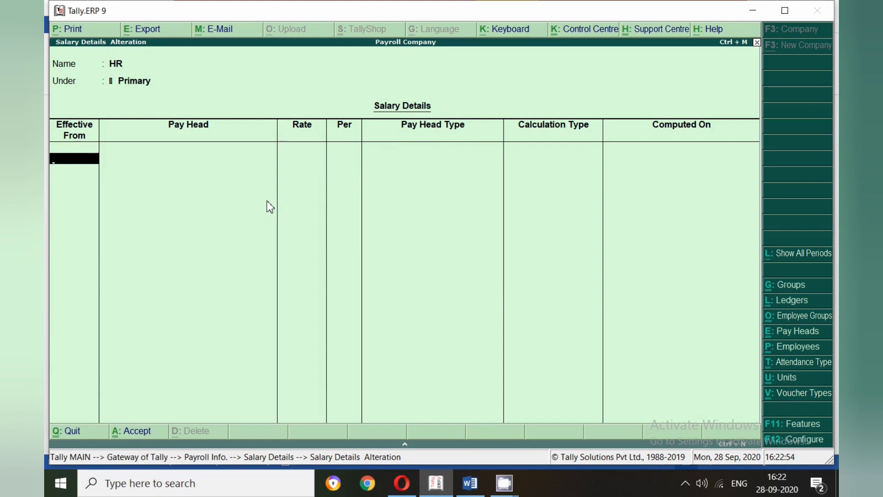
type("1-8")
key("Return")
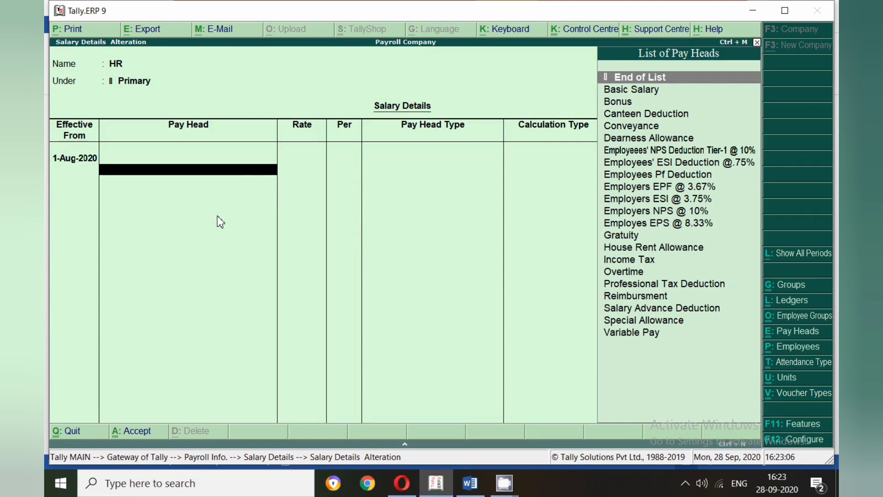
- Add the Basic Salary pay head to the HR salary details with a rate of 14,000
type("Bas")
key("Return")
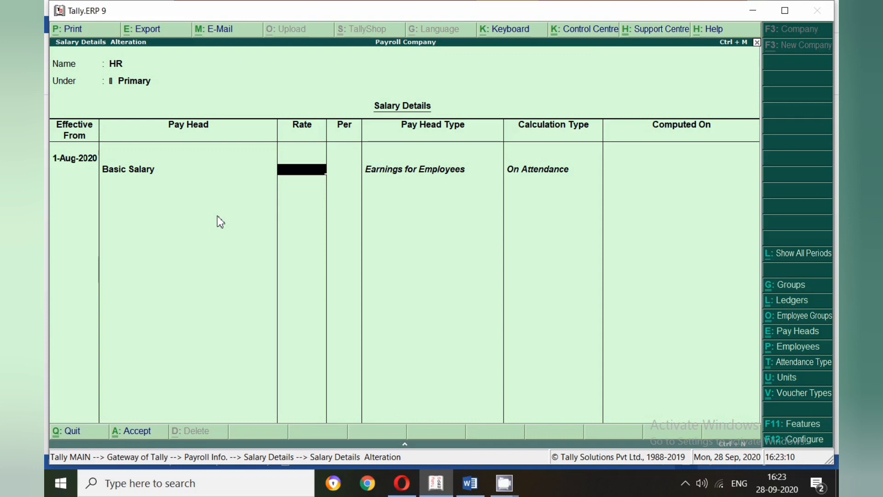
type("14000")
key("Return")
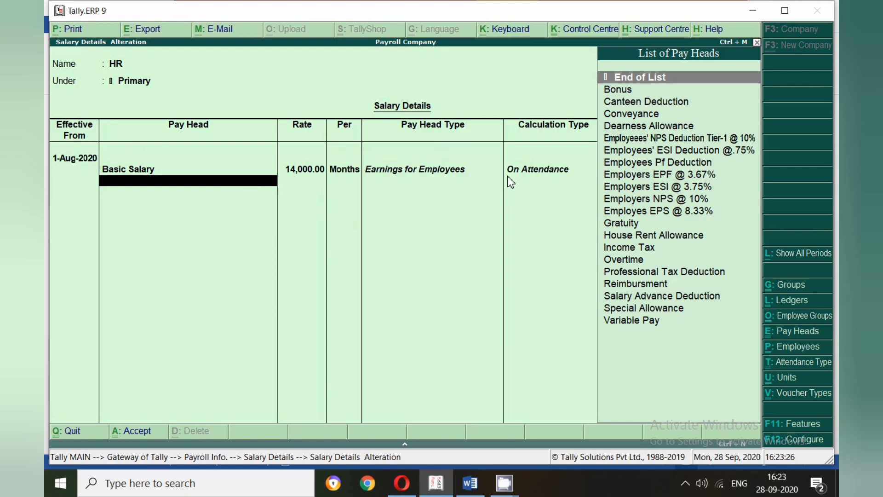
- Add the Dearness Allowance and House Rent Allowance pay heads below Basic Salary
type("d")
key("Return")
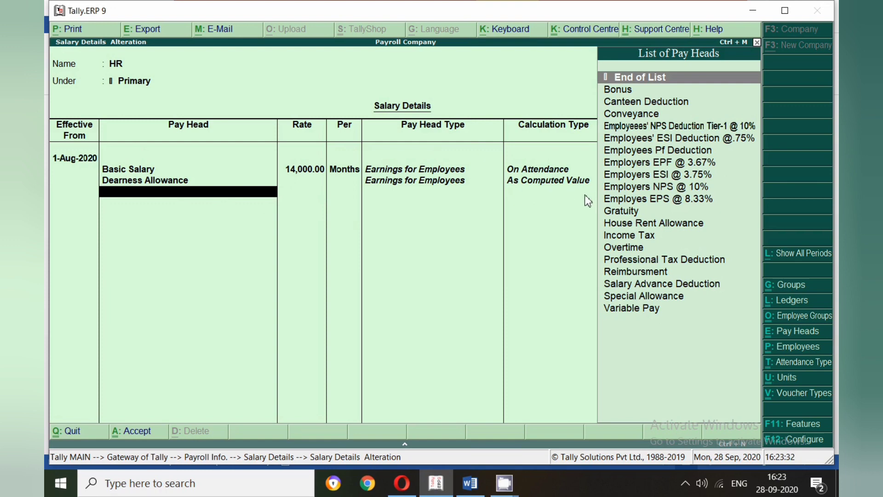
type("h")
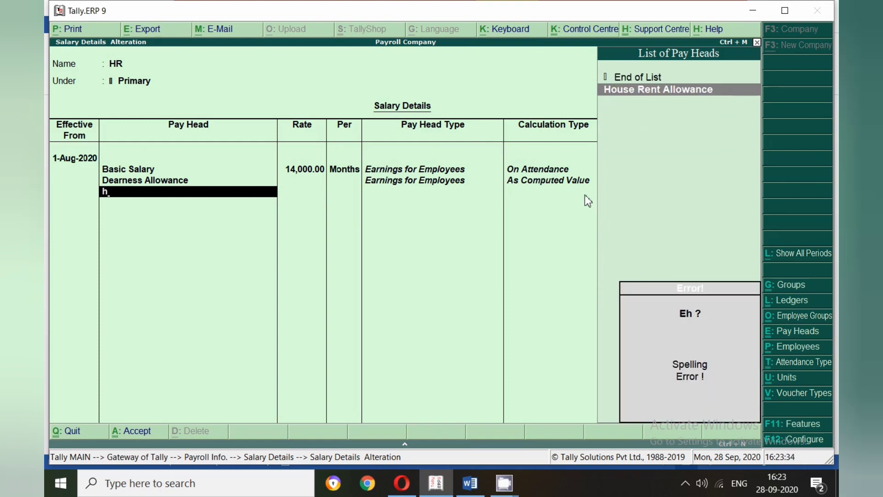
key("Return")
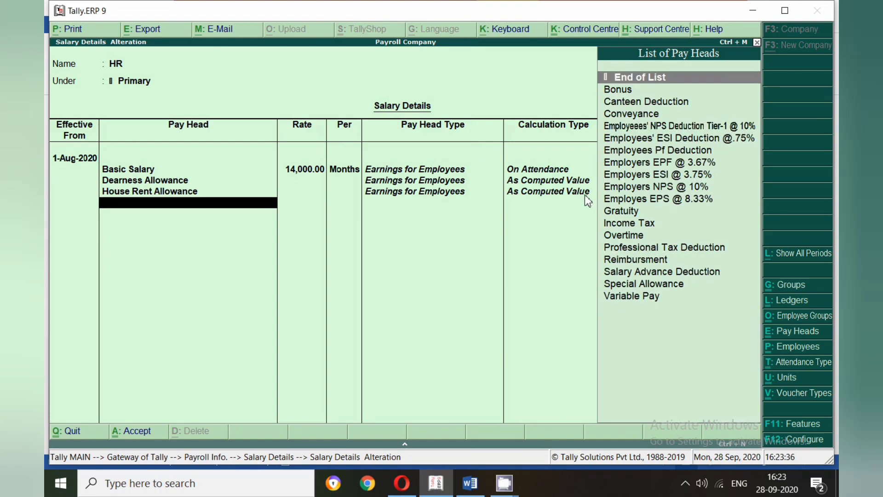
- Add the Conveyance pay head with a rate of 2,000 per month
type("Con")
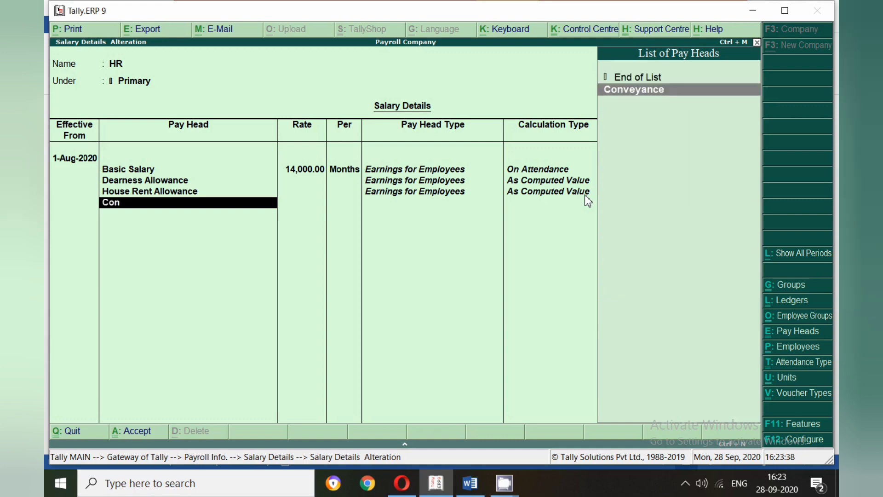
key("Return")
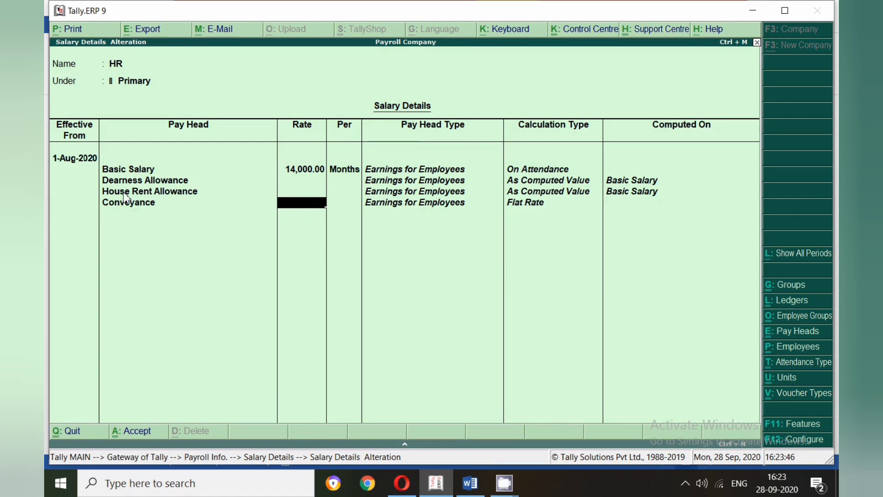
type("2000")
key("Return")
key("Return")
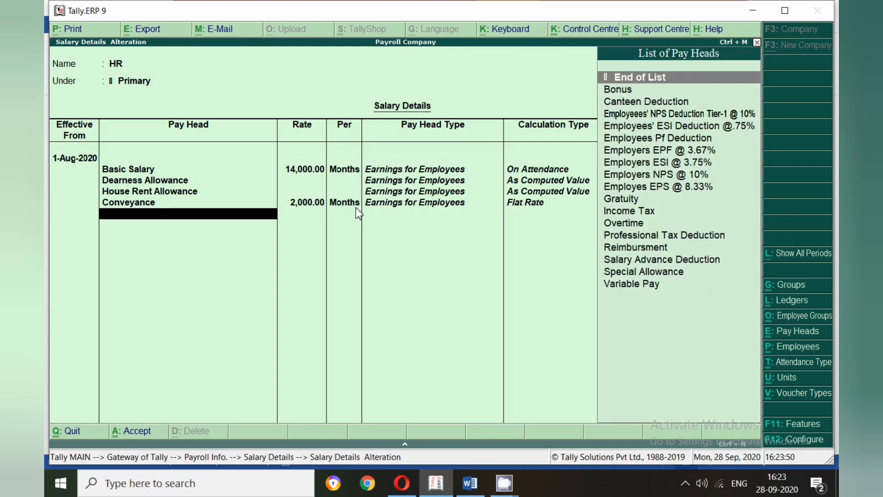
- Add the Overtime pay head with a rate of 300 per hour
type("Over")
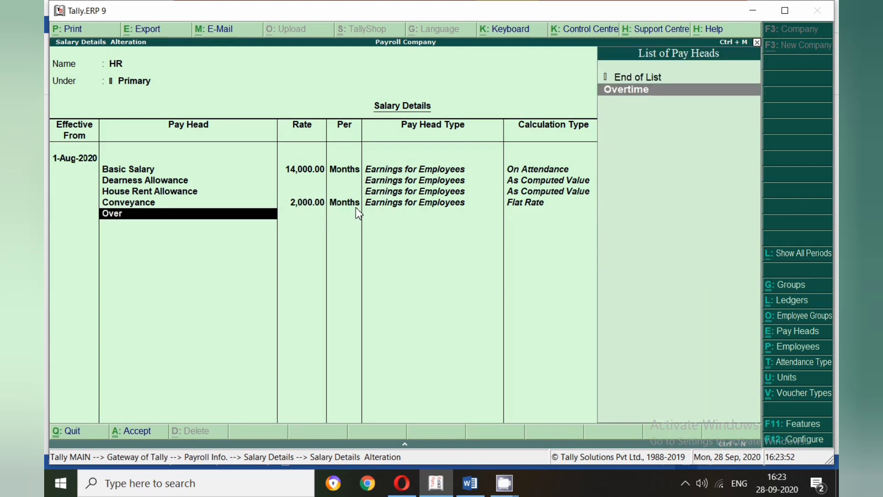
key("Return")
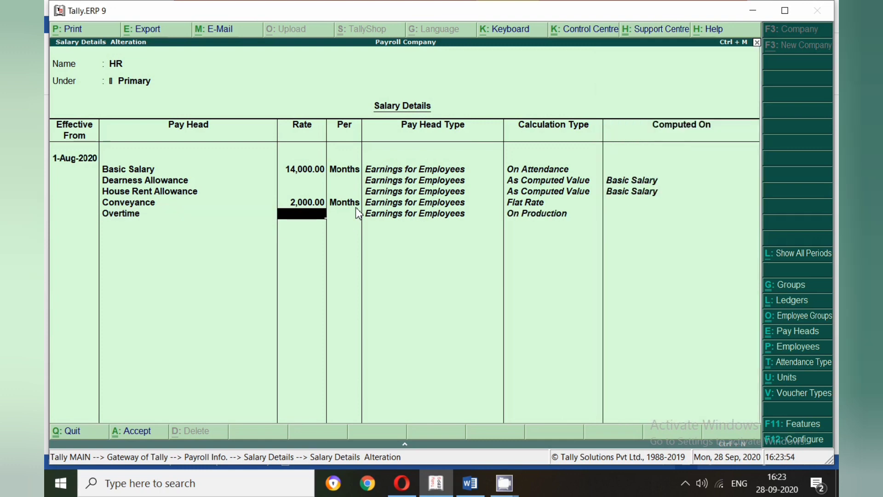
type("300")
key("Return")
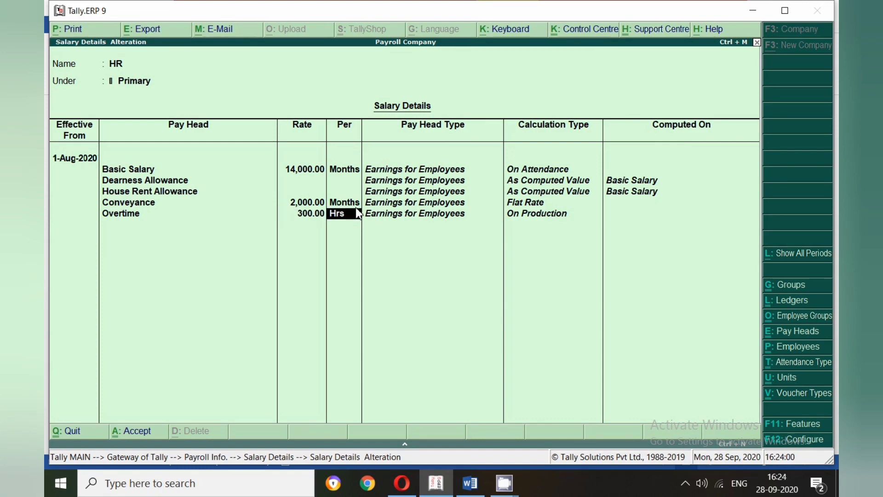
key("Return")
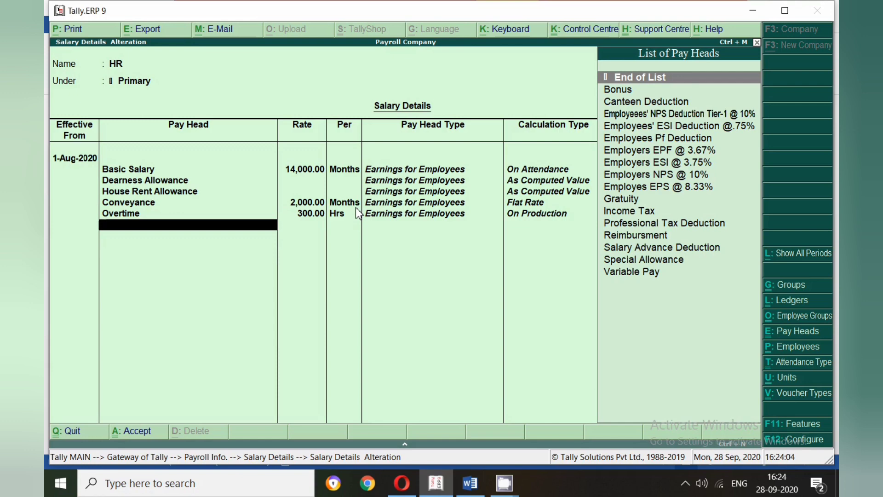
- Add the Variable Pay and Bonus earnings pay heads to the HR salary details
type("Vari")
key("Return")
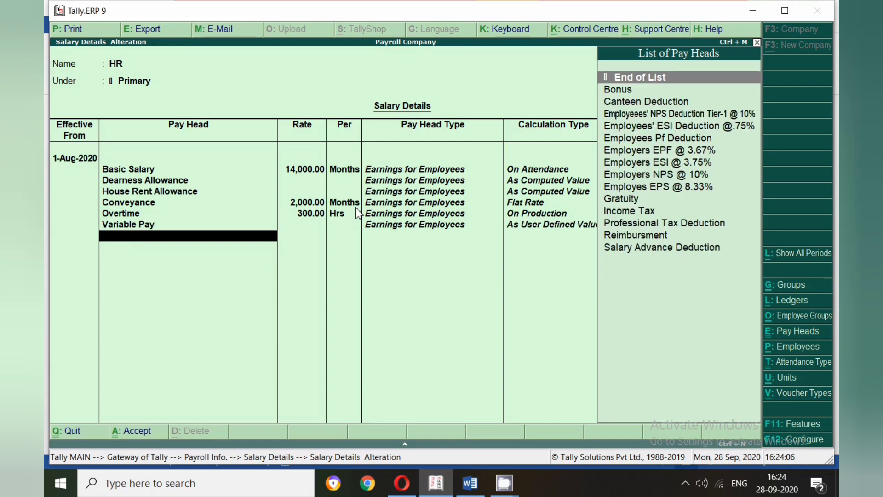
type("Bonus")
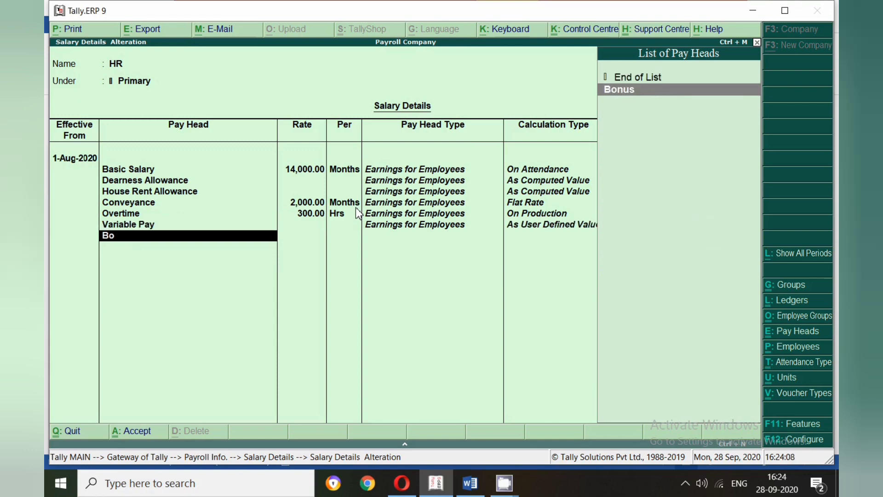
key("Return")
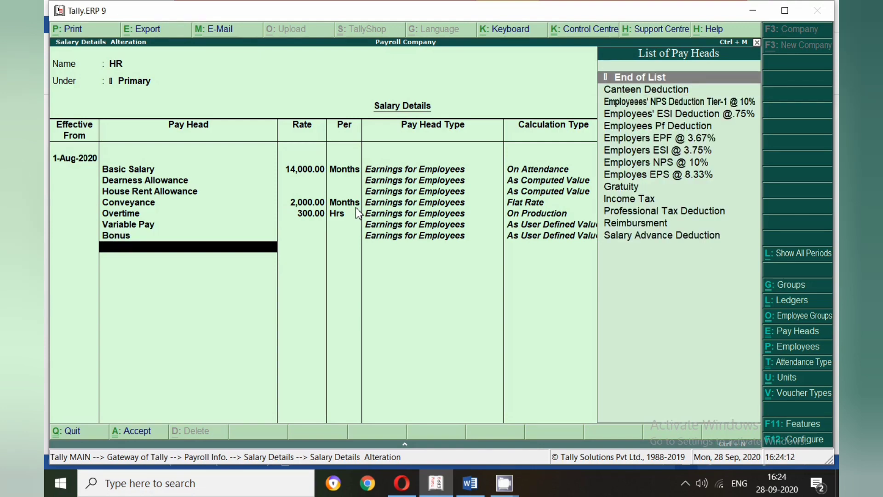
- Add the Canteen Deduction and Salary Advance Deduction pay heads below Bonus
type("Can")
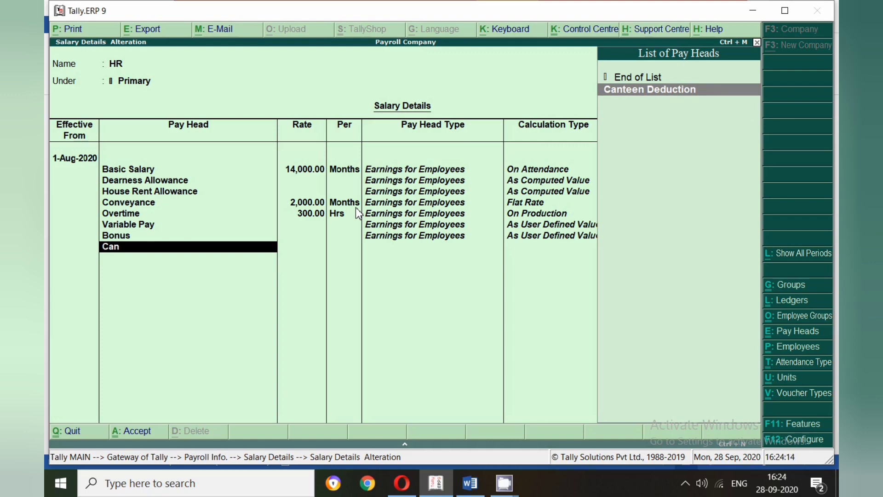
key("Return")
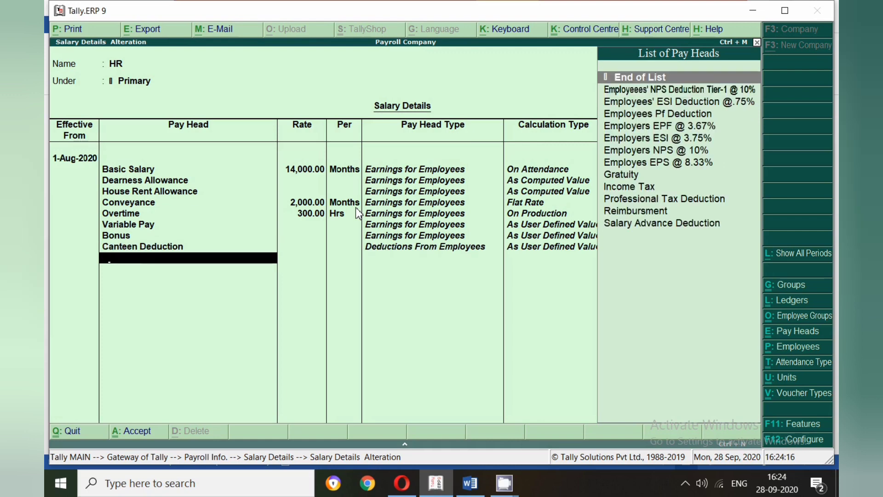
type("Sala")
key("Return")
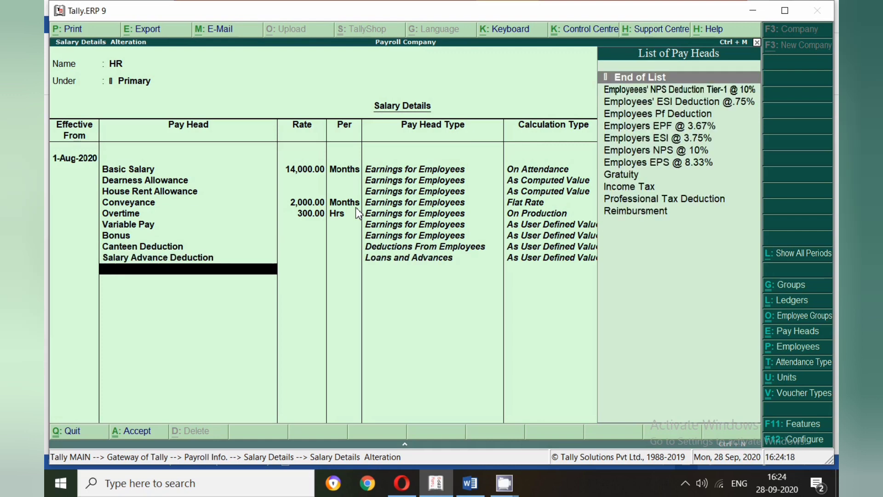
- Add the Income Tax and Employees Pf Deduction pay heads to the HR salary details
type("I")
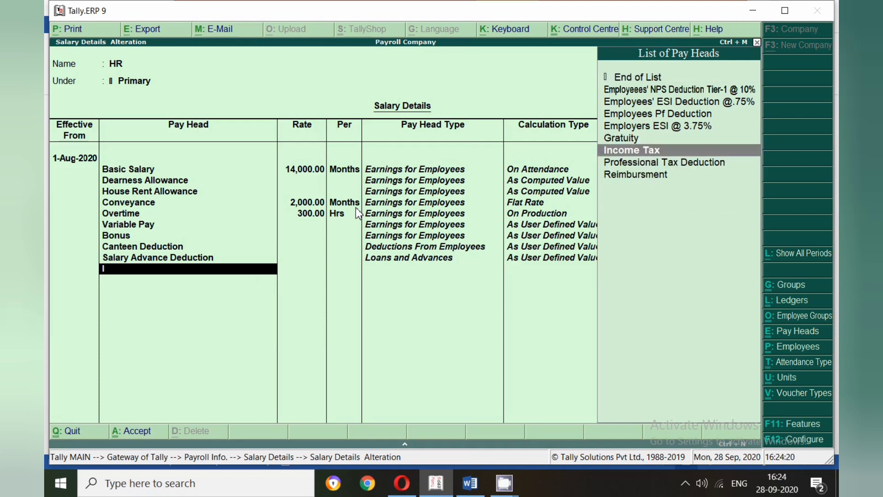
type("ncom")
key("Return")
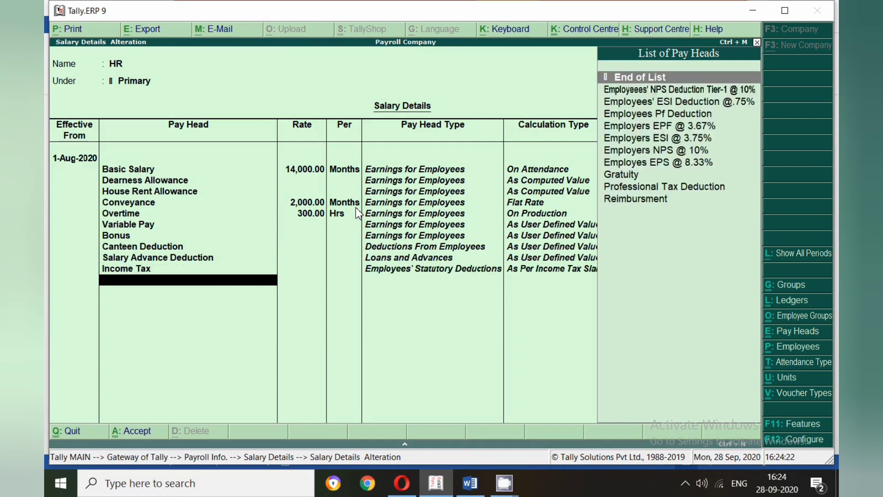
type("Pf")
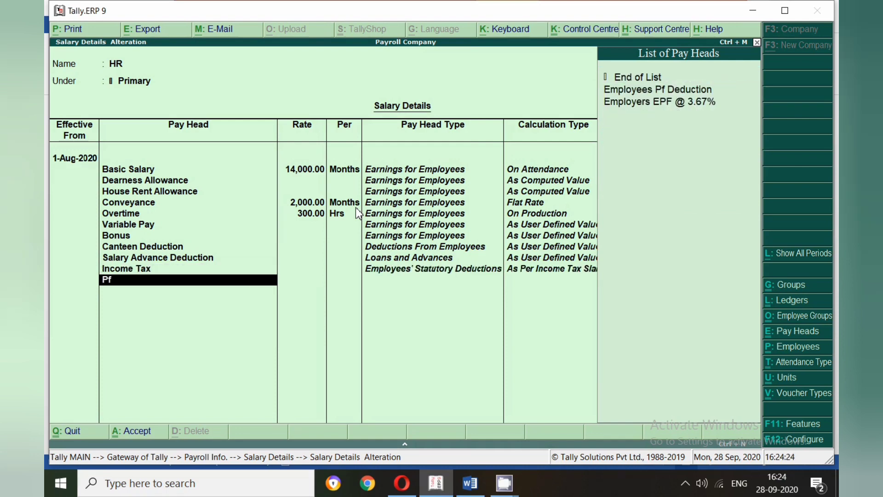
key("Down")
key("Return")
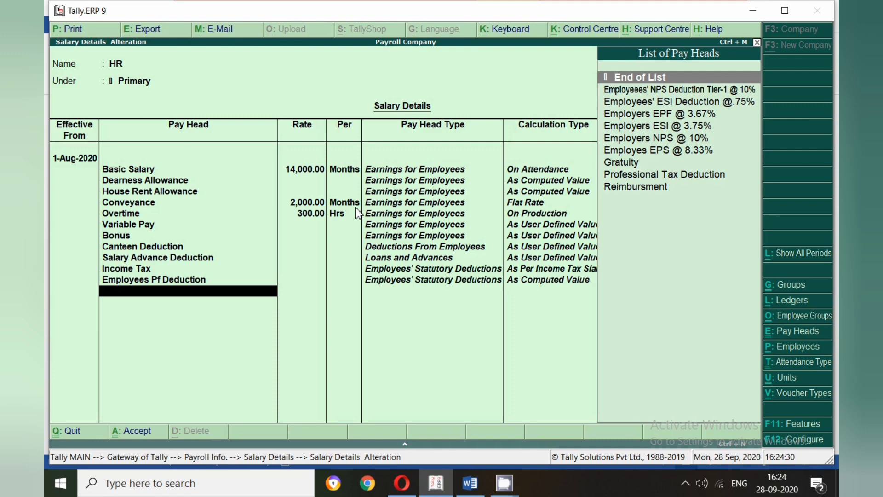
- Add the statutory pay heads Employees' ESI Deduction @.75%, Employeees' NPS Deduction Tier-1 @ 10% and Professional Tax Deduction
type(".75")
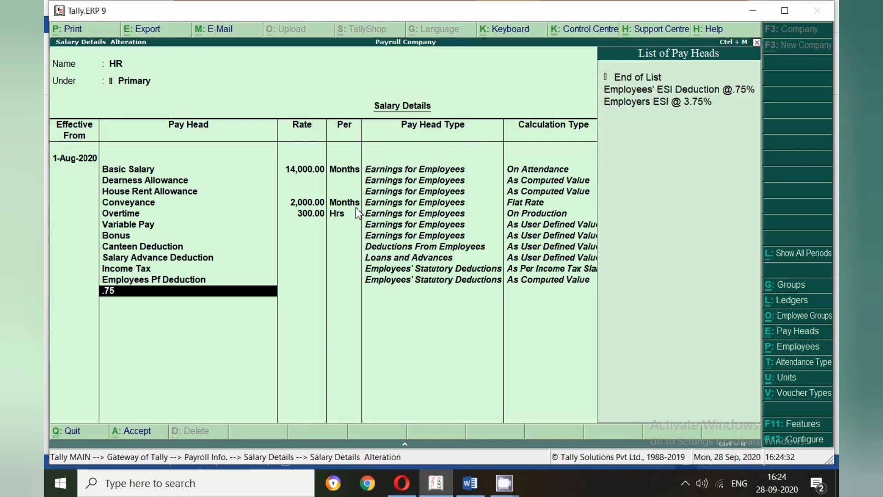
key("Down")
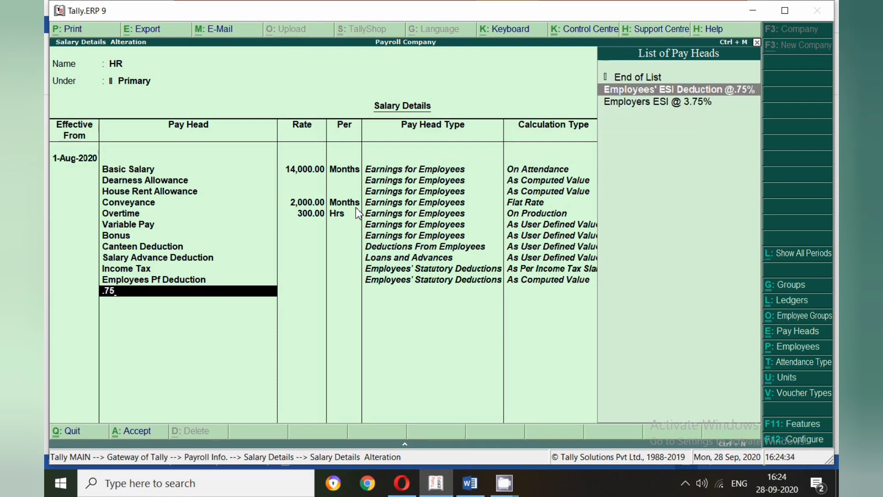
key("Return")
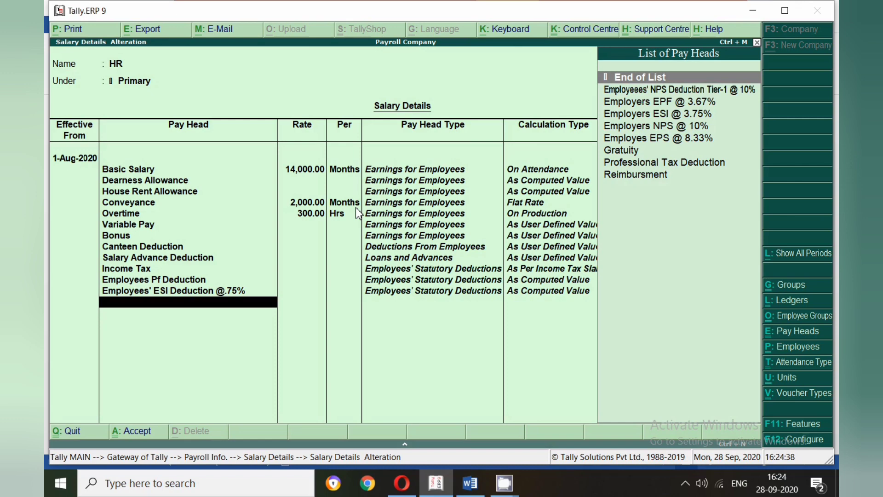
type("10")
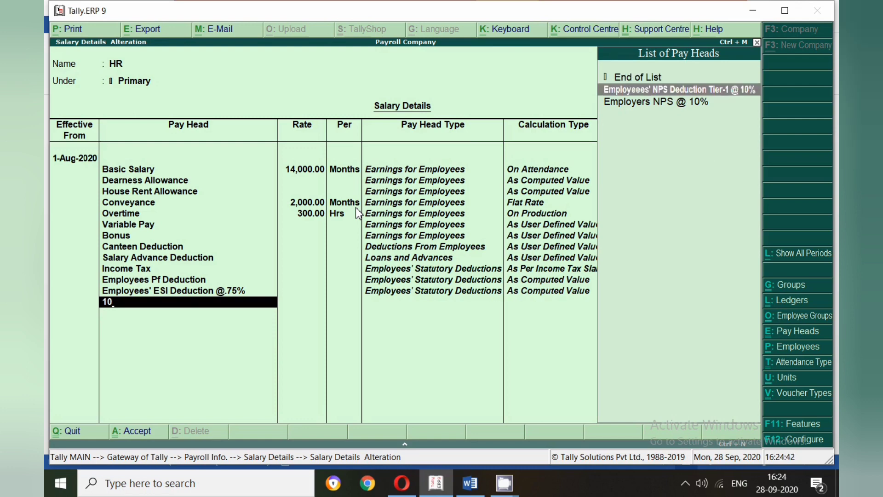
key("Return")
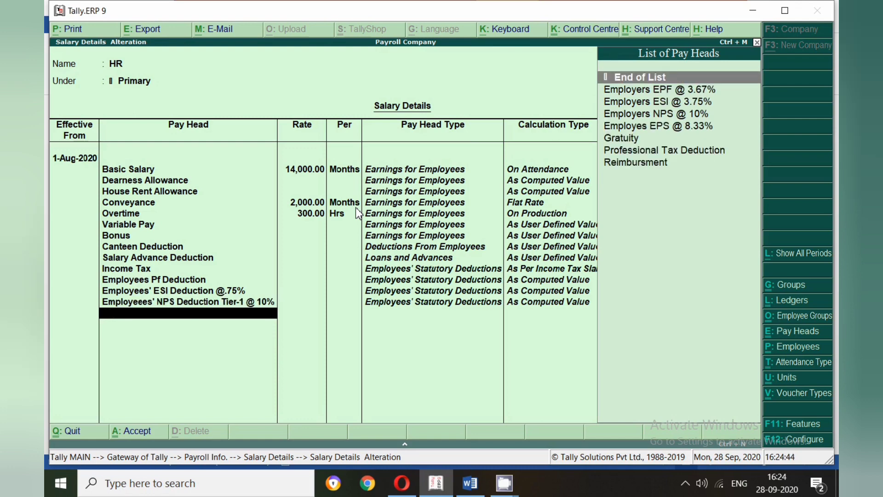
type("Pro")
key("Return")
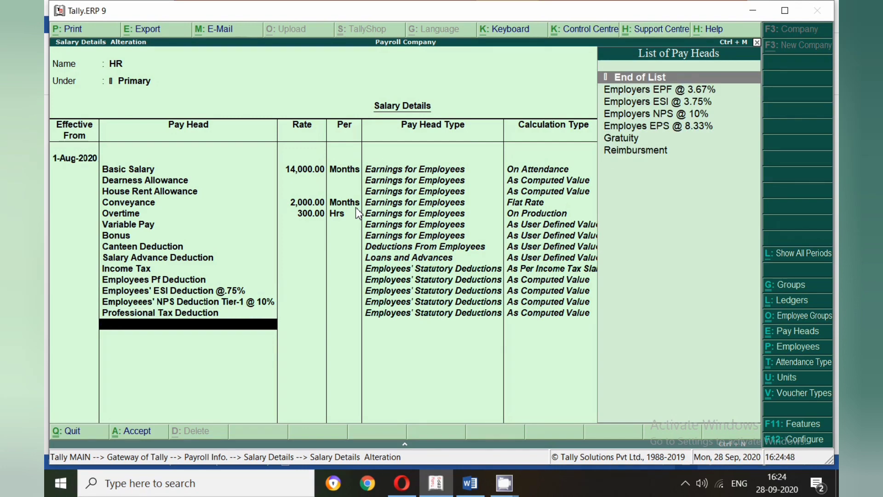
- Add the employer contribution pay heads Employers EPF @ 3.67% and Employes EPS @ 8.33% below Professional Tax Deduction
type("3.67")
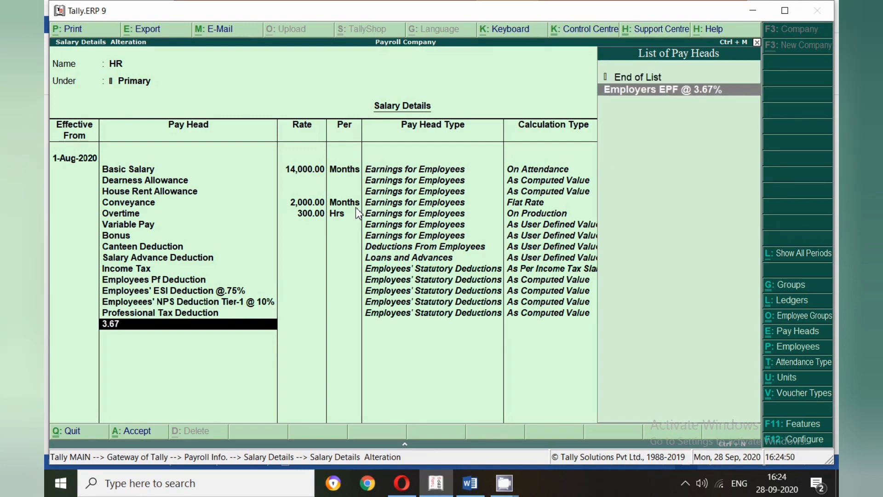
key("Return")
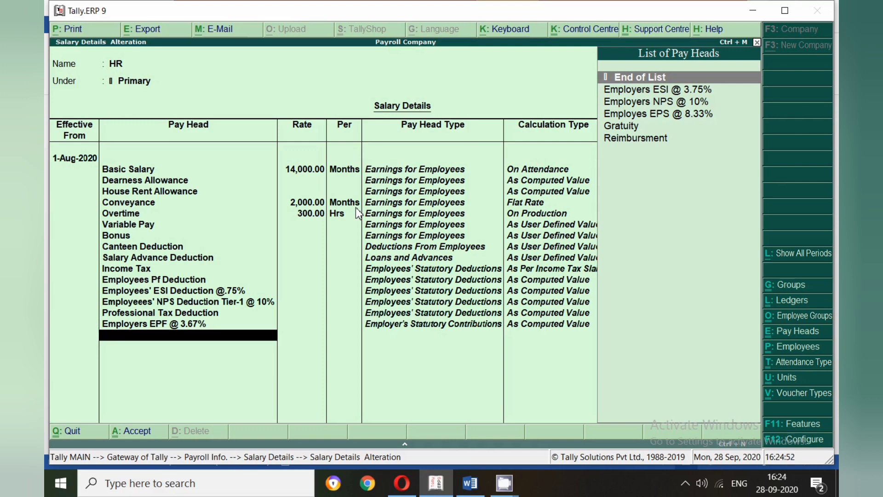
type("8.33")
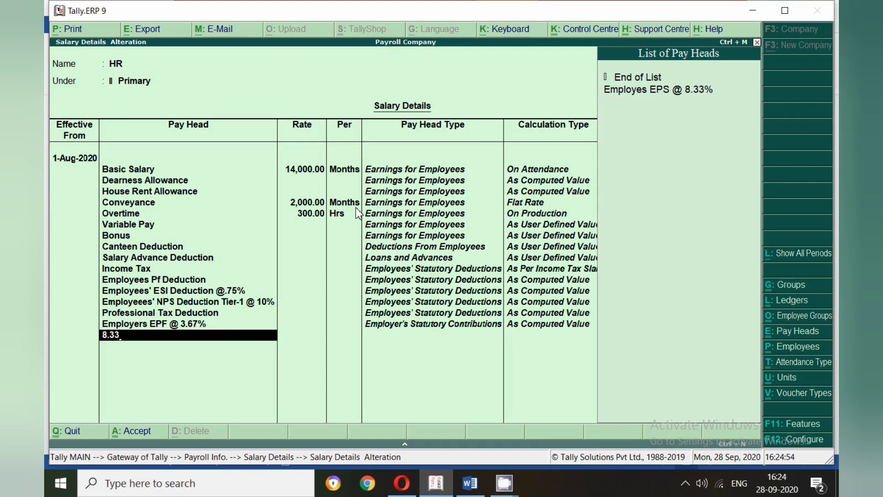
key("Return")
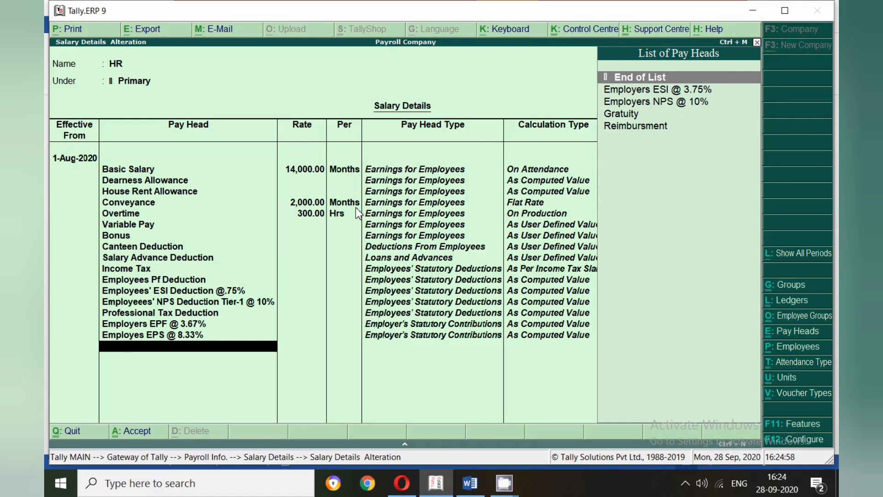
- Add the employer contribution pay heads Employers ESI @ 3.75% and Employers NPS @ 10% to the HR salary details
type("3.75")
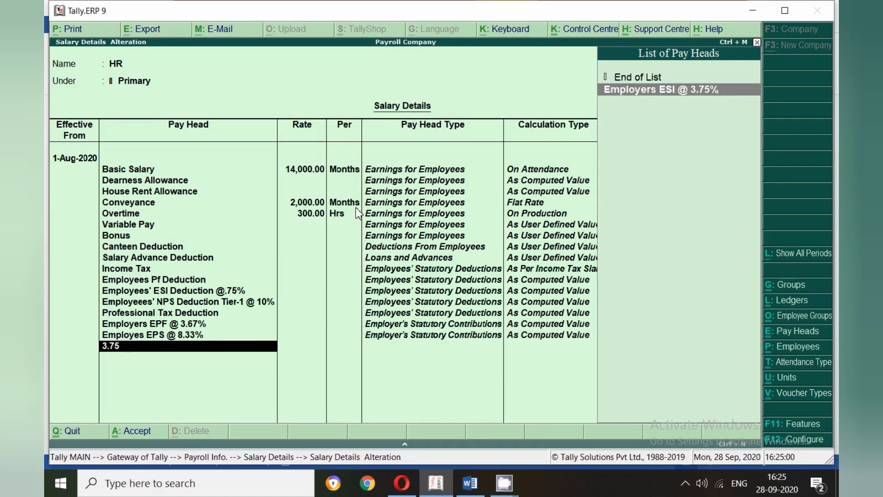
key("Return")
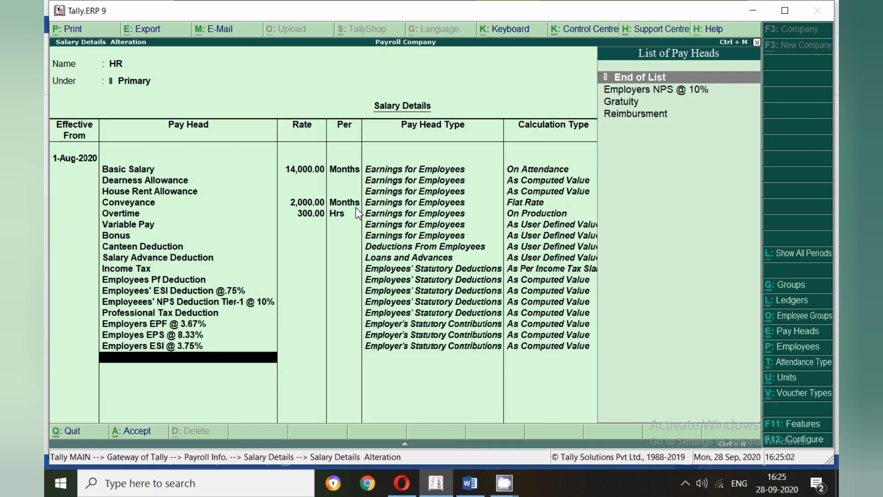
type("np")
key("Return")
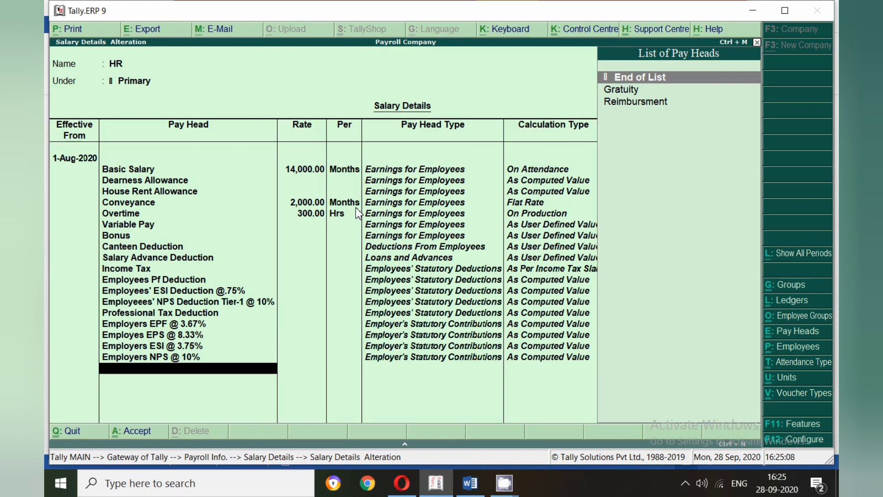
- Add the Gratuity and Reimbursment pay heads and end the pay head list for the 1-Aug-2020 period
type("gr")
key("Return")
type("re")
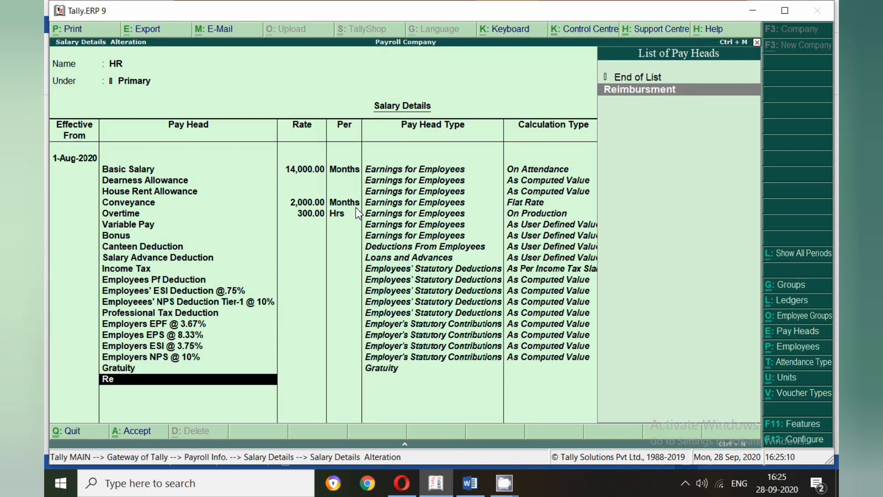
key("Return")
key("Return")
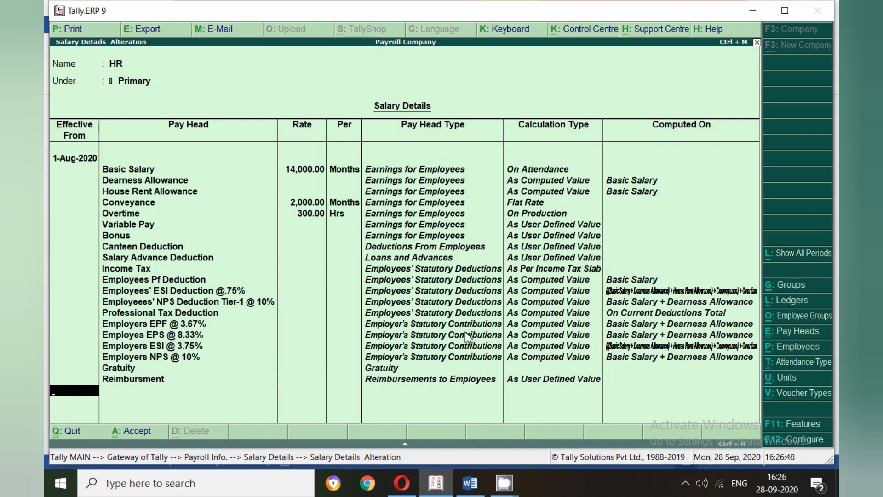
- Go through the employer contribution, Gratuity and Reimbursment rows of the 1-Aug-2020 period
left_click(368, 327)
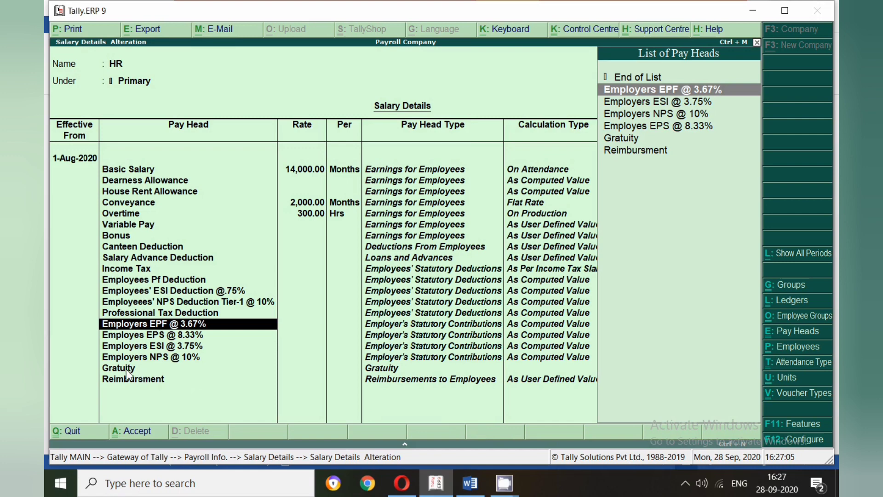
key("Return")
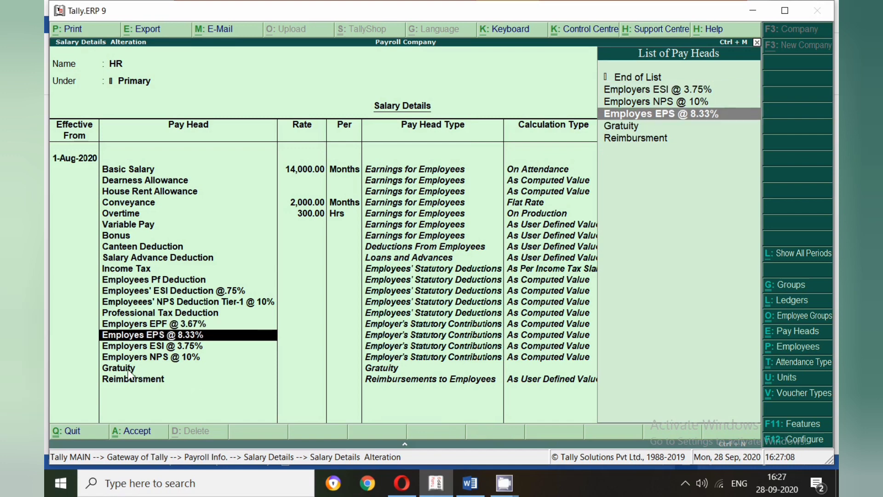
key("Return")
key("Return")
key("Return")
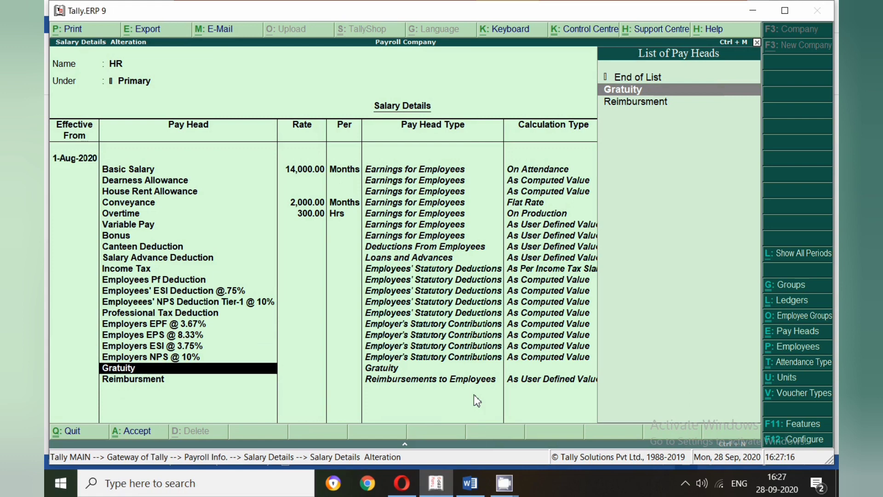
key("Return")
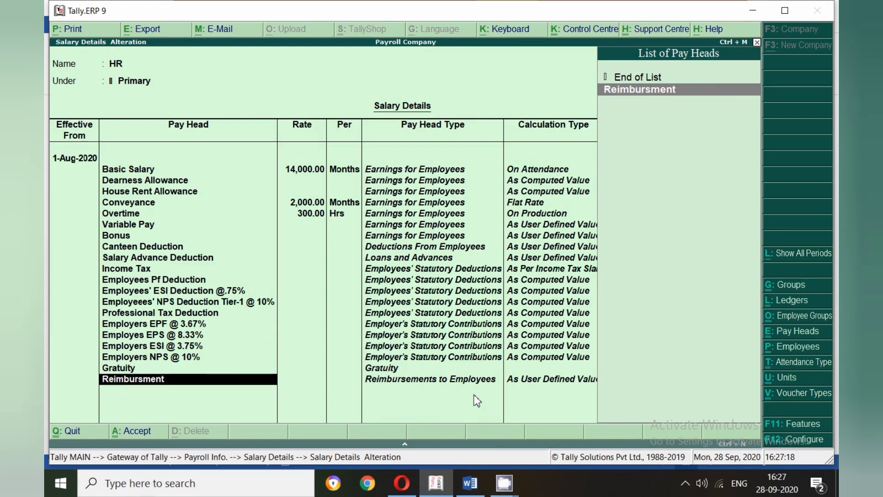
key("Return")
key("Return")
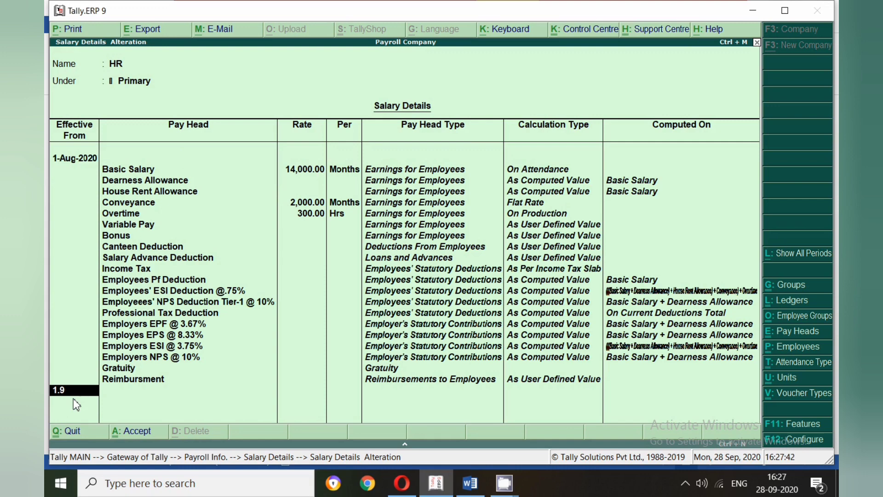
- Start a new HR salary period effective 1-Sep-2020 with the start type Copy From Previous Value
key("Return")
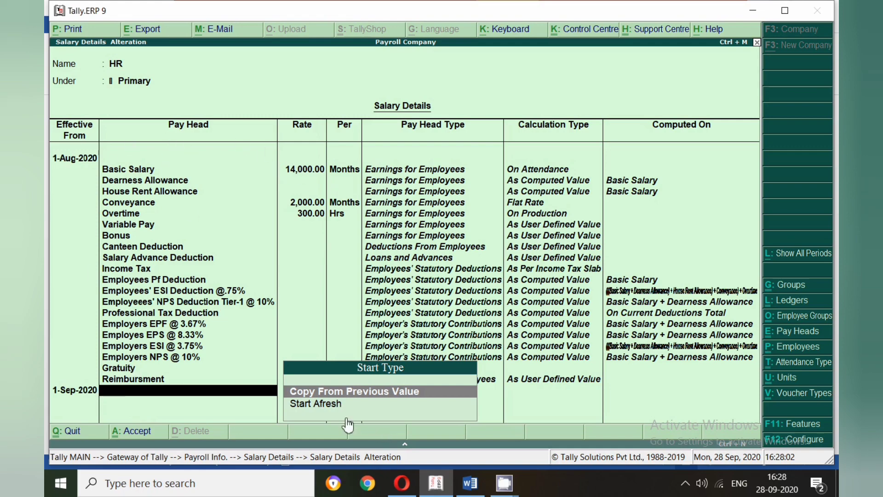
key("Return")
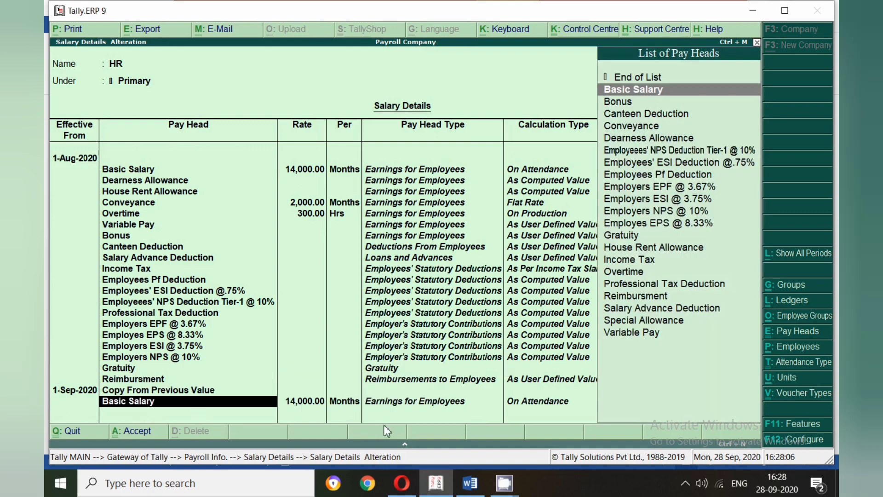
- Accept all the pay heads copied into the 1-Sep-2020 period, from Basic Salary through Reimbursment
key("Return")
key("Return")
key("Return")
key("Return")
key("Return")
key("Return")
key("Return")
key("Return")
key("Return")
key("Return")
key("Return")
key("Return")
key("Return")
key("Return")
key("Return")
key("Return")
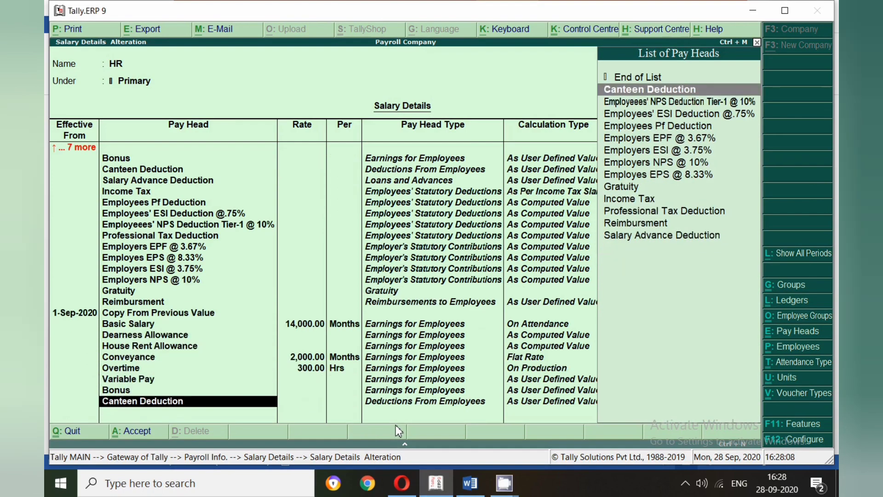
key("Return")
key("Return")
key("Return")
key("Return")
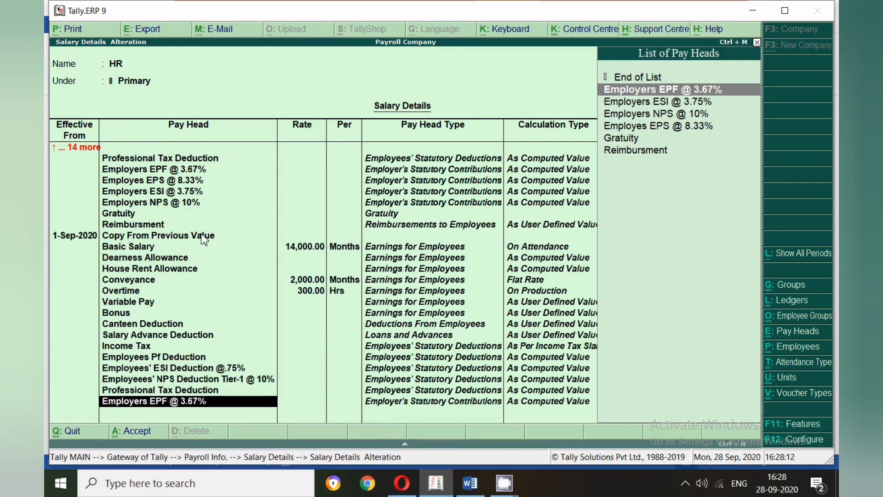
key("Return")
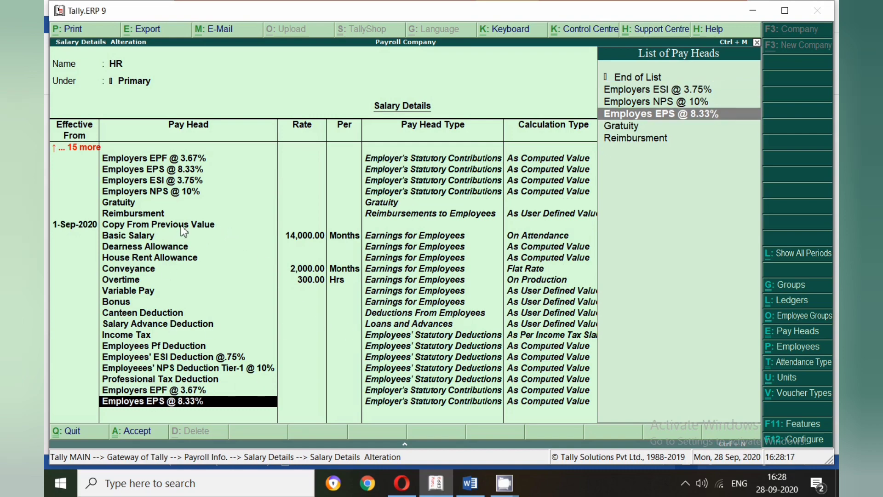
key("Return")
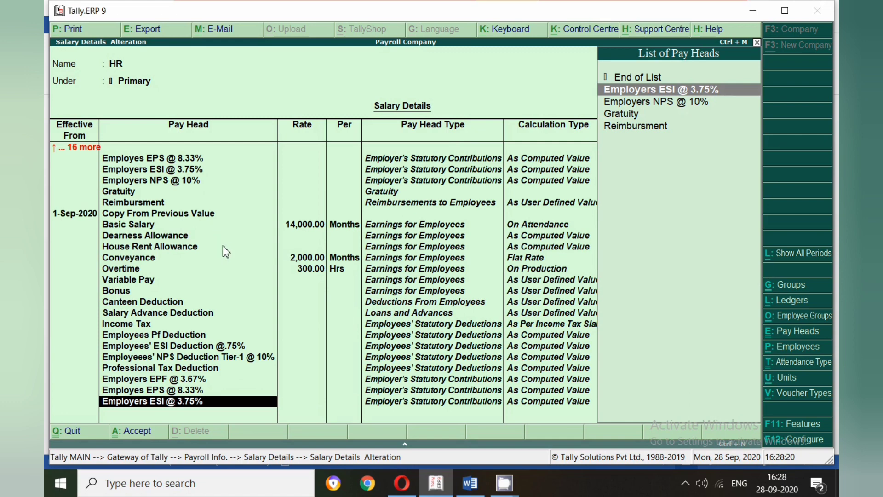
key("Return")
key("Return")
key("Return")
key("Return")
key("Return")
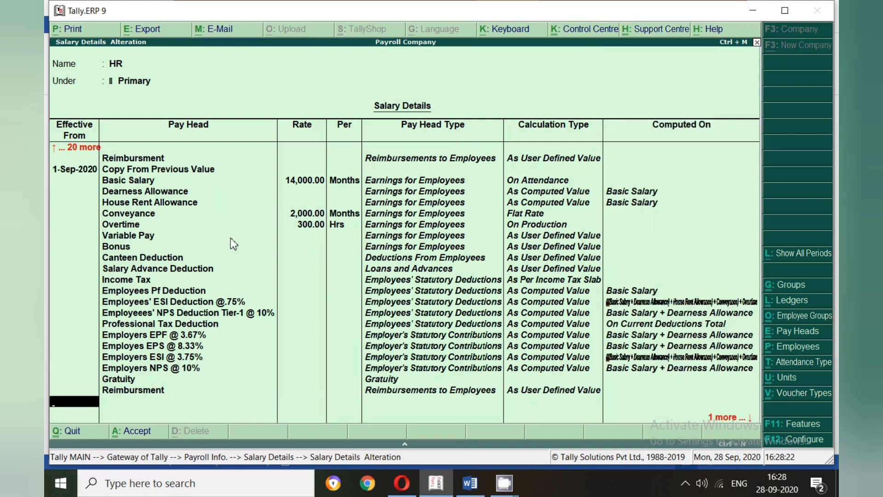
- Set the 1-Sep-2020 rates to 15,000 per month for Basic Salary and 3,000 per month for Conveyance
left_click(299, 184)
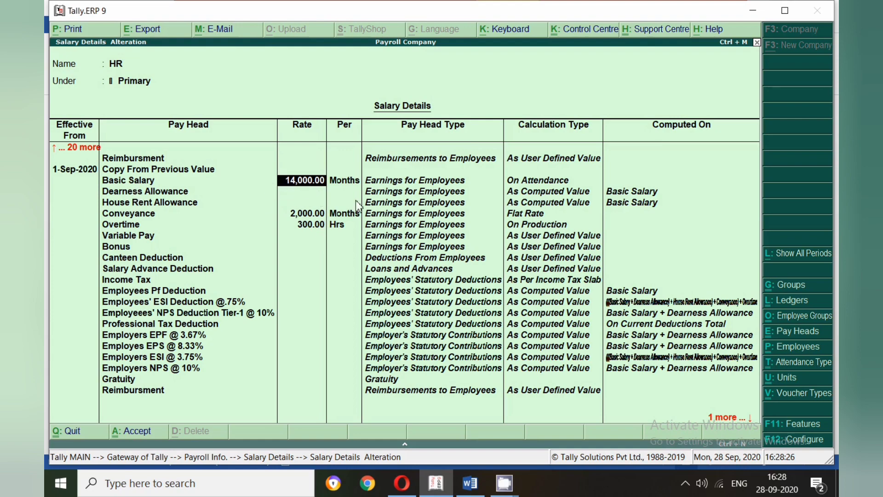
type("15000")
key("Return")
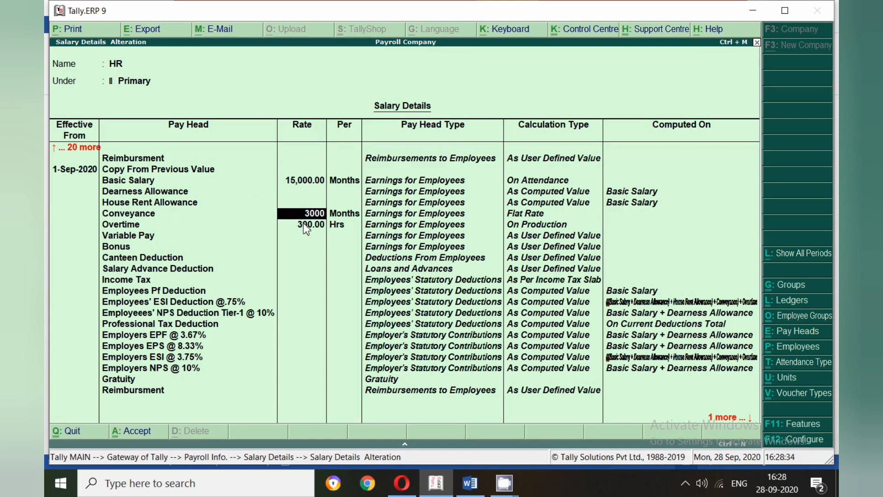
type("3000")
key("Return")
key("Return")
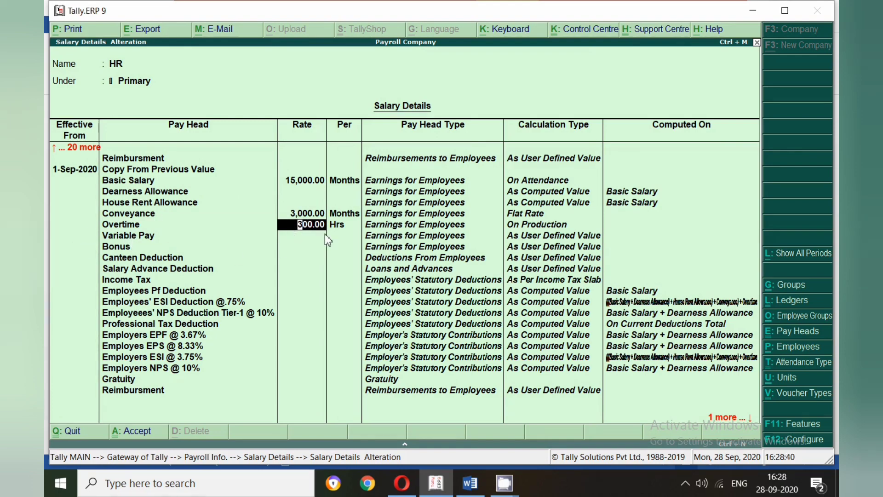
- Set the 1-Sep-2020 Overtime rate to 350 per hour and accept the remaining pay heads of that period
type("350")
key("Return")
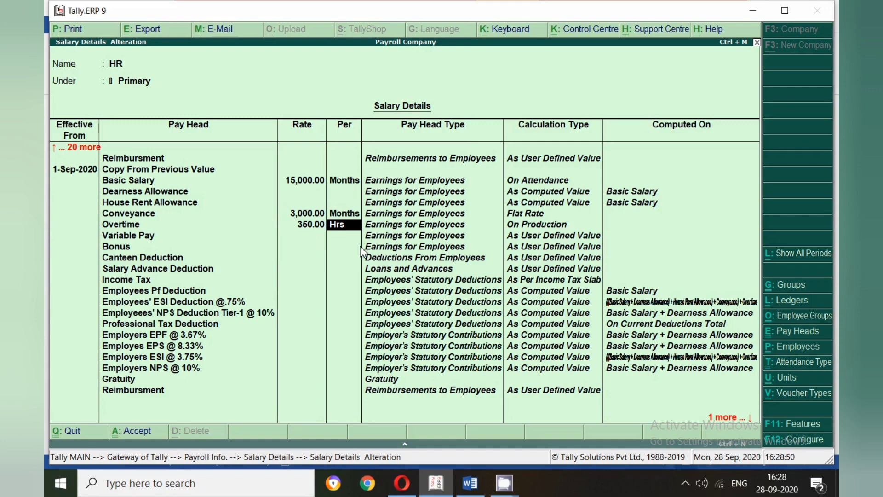
key("Return")
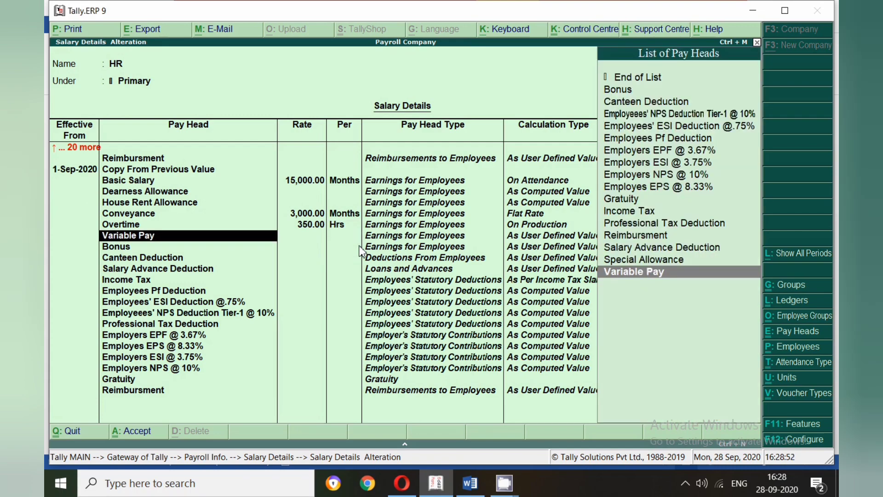
key("Return")
key("Return")
key("Return")
key("Return")
key("Return")
key("Return")
key("Return")
key("Return")
key("Return")
key("Return")
key("Return")
key("Return")
key("Return")
key("Return")
key("Return")
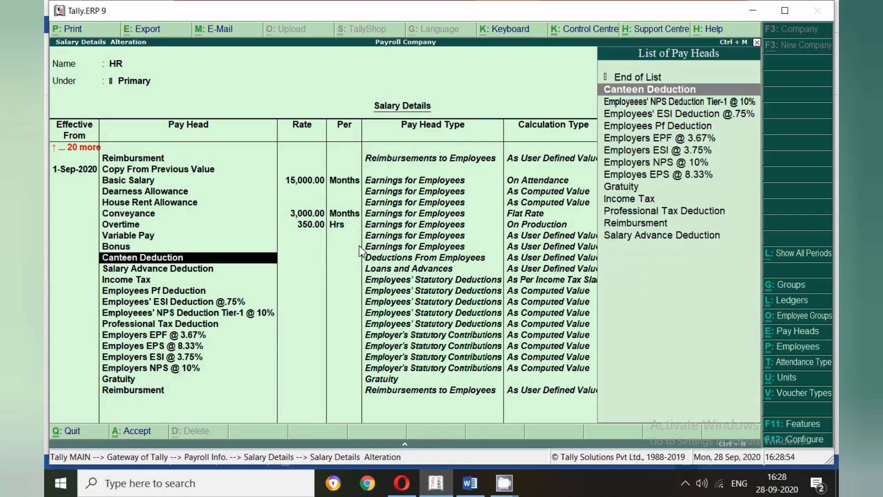
key("Return")
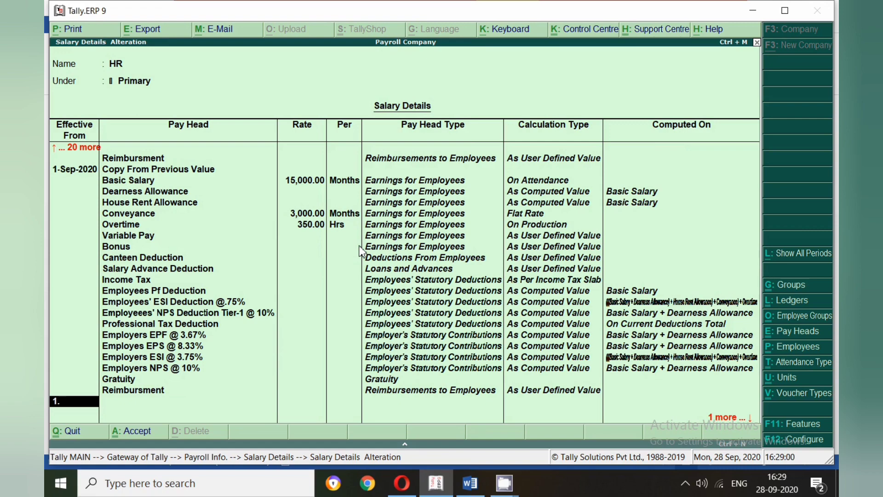
type("9")
key("Return")
key("BackSpace")
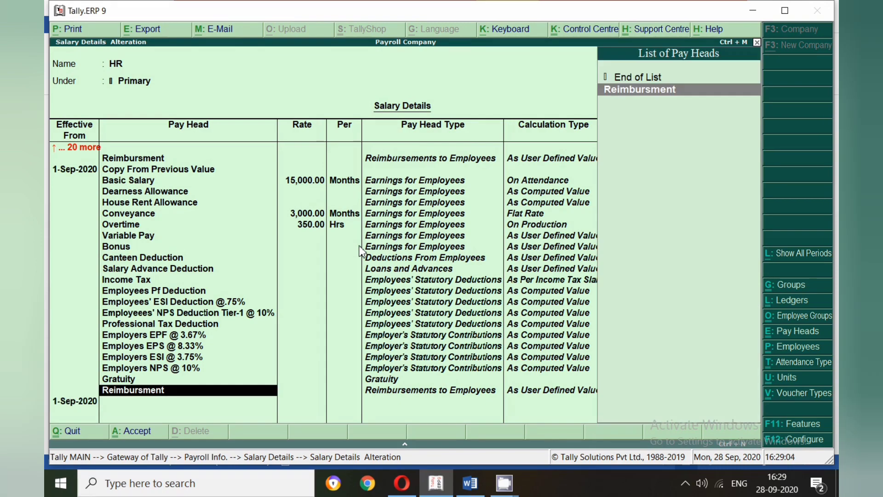
key("Return")
key("BackSpace")
key("Return")
key("Return")
type("1.7")
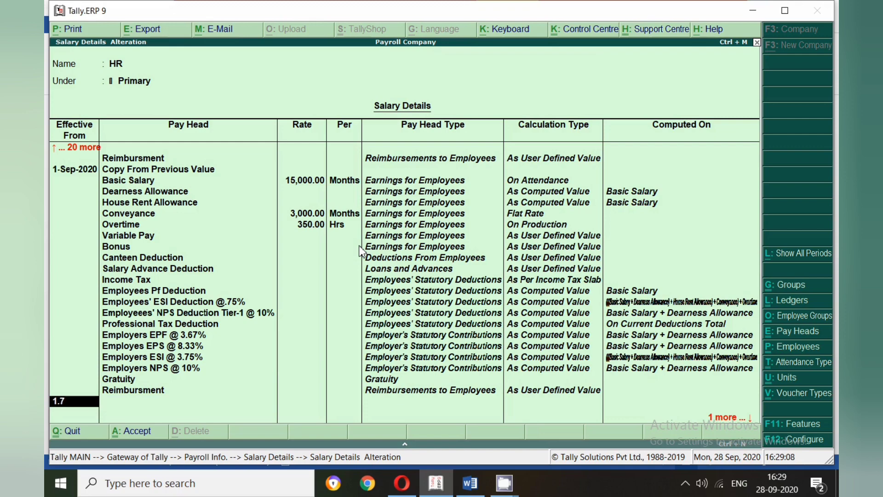
key("Return")
key("BackSpace")
key("Return")
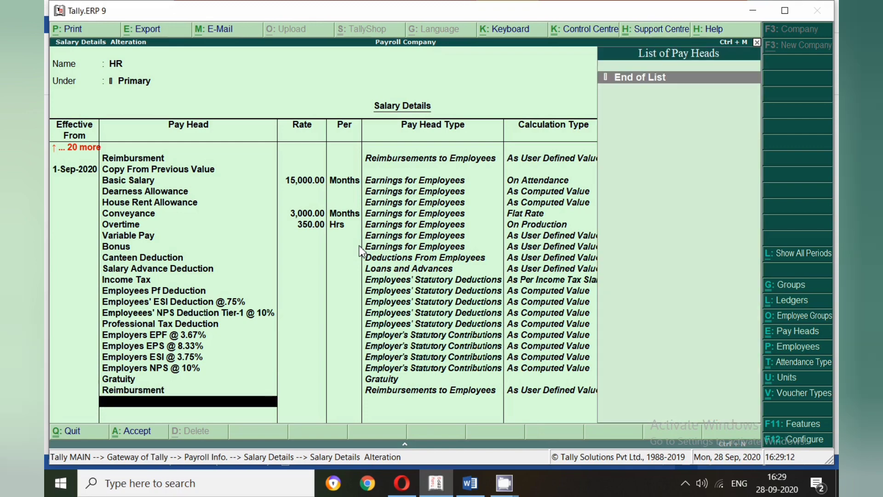
- Start another HR salary period effective 1-Oct-2020 with the start type Start Afresh
key("Return")
type("1.10")
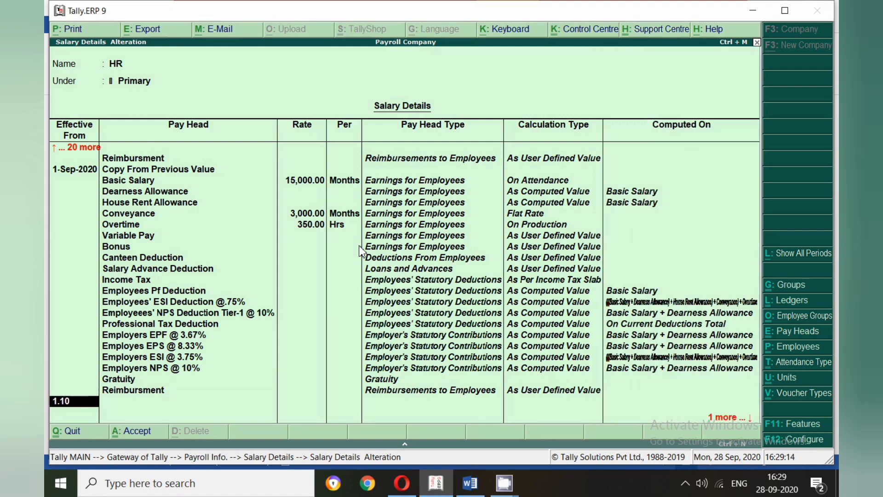
key("Return")
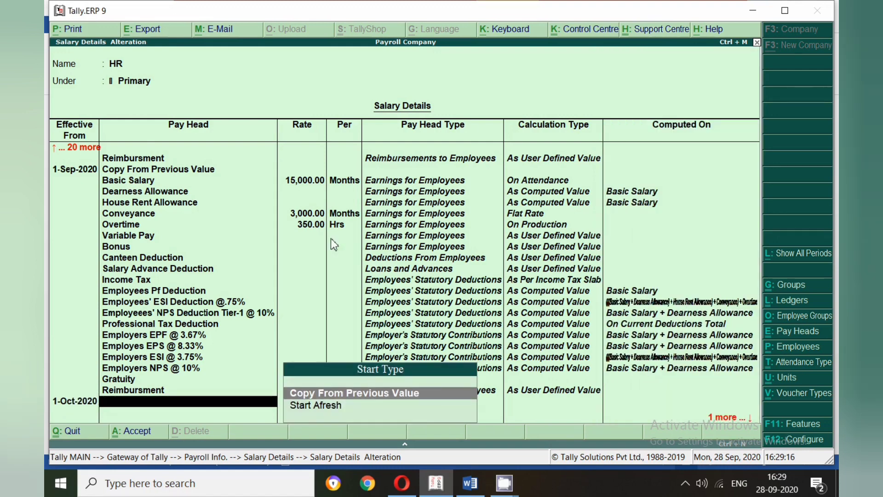
key("Down")
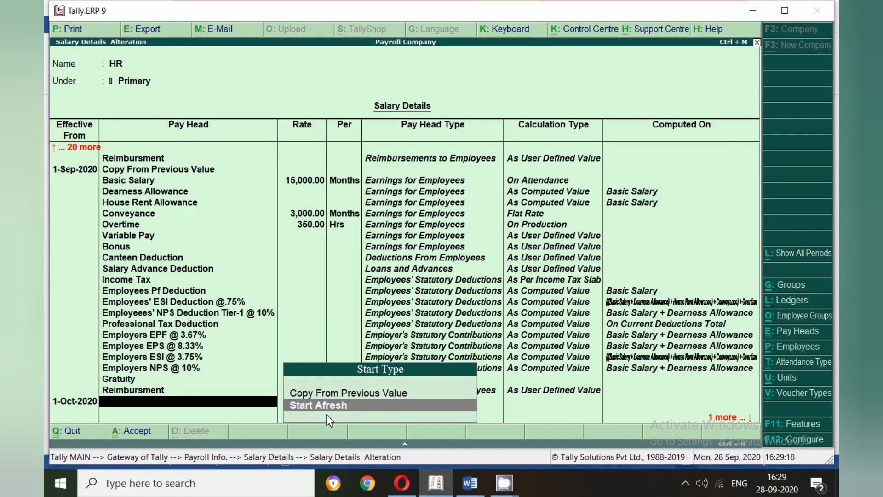
key("Return")
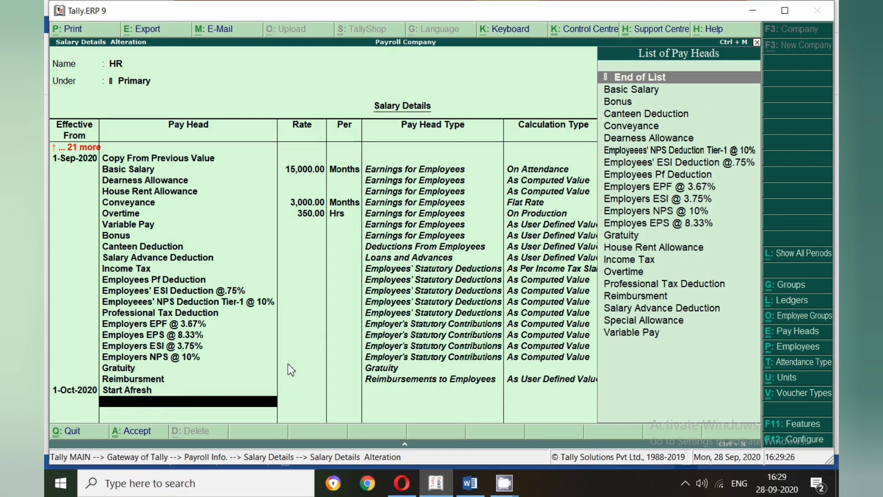
- Remove the 1-Oct-2020 period from the HR group's salary details and save the record
key("BackSpace")
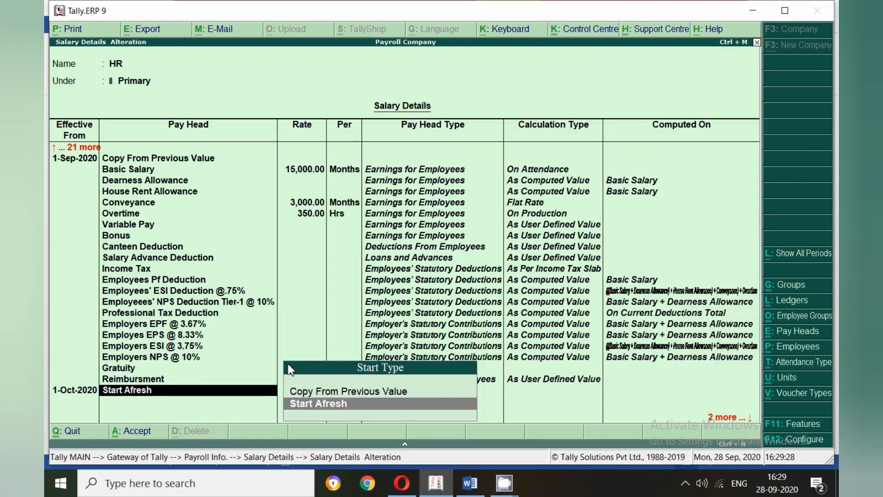
key("Up")
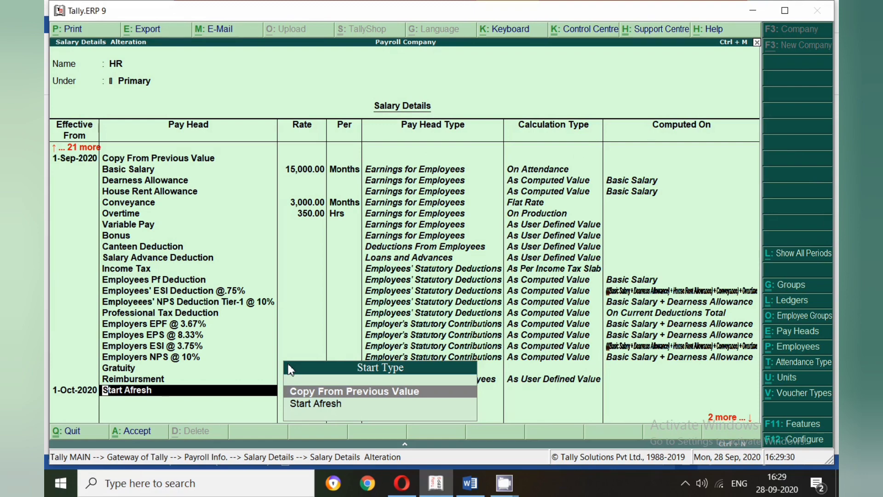
key("BackSpace")
key("BackSpace")
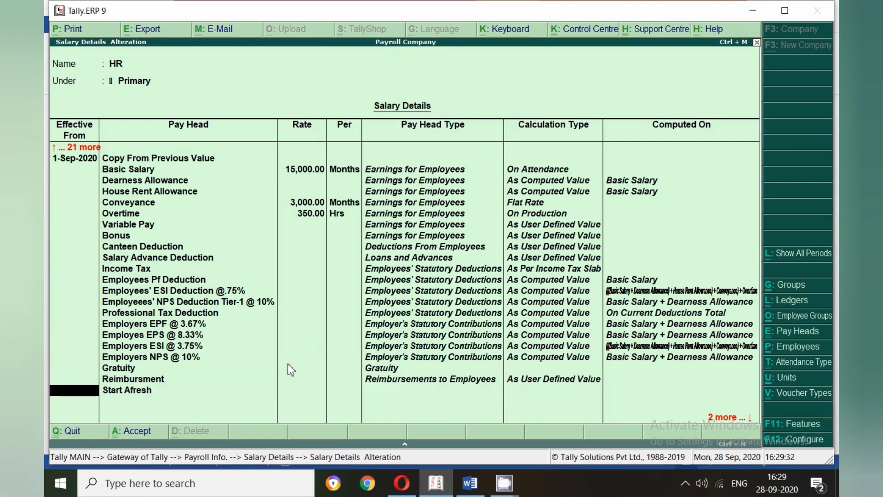
key("Return")
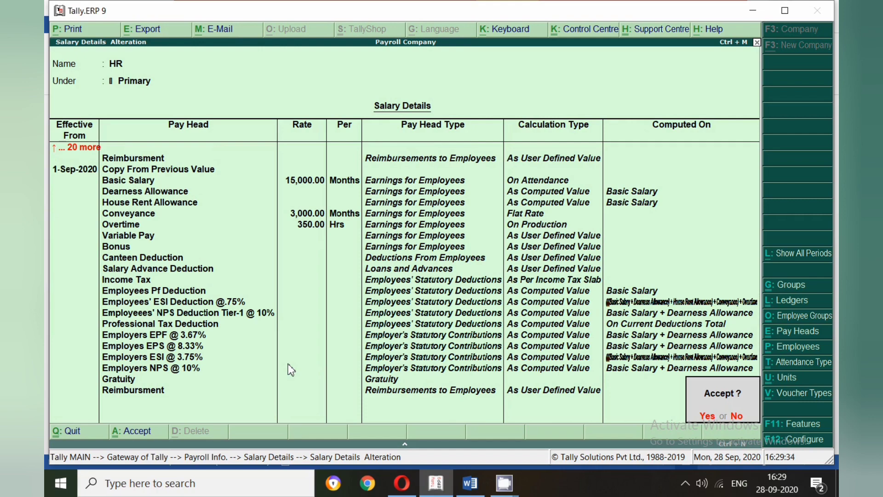
key("Return")
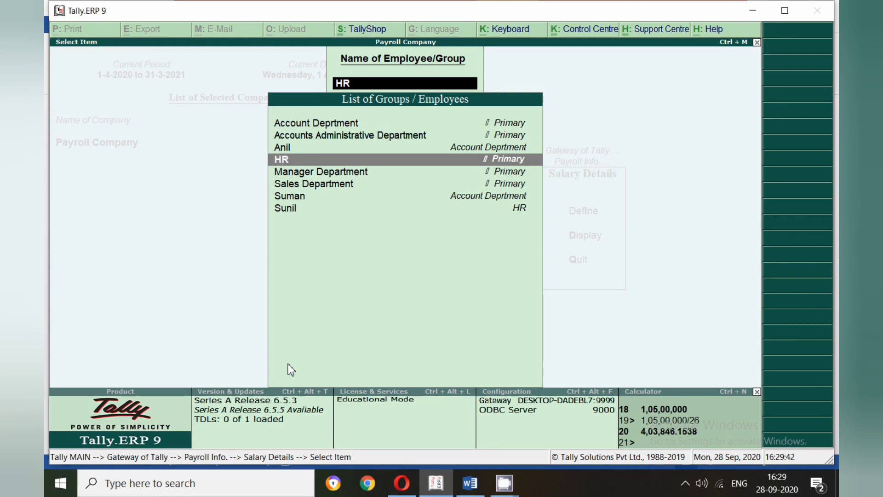
- Open the salary details of the Account Deprtment employee group
key("Up")
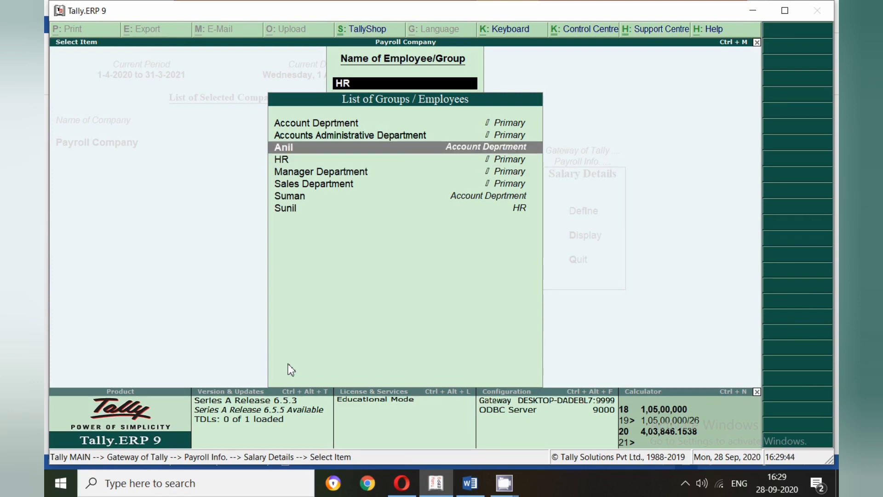
key("Up")
key("Up")
key("Return")
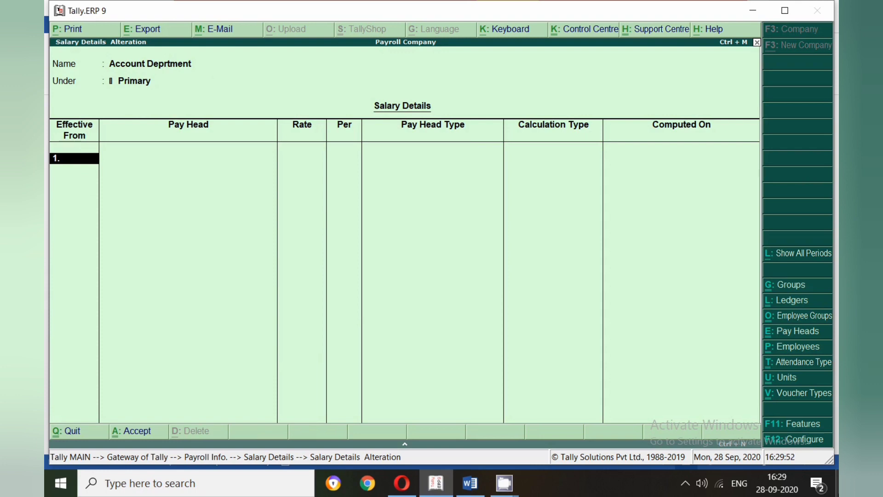
- Start a salary period effective 1-Aug-2020 for Account Deprtment, copying the pay heads from the HR employee group
type("1.8")
key("Return")
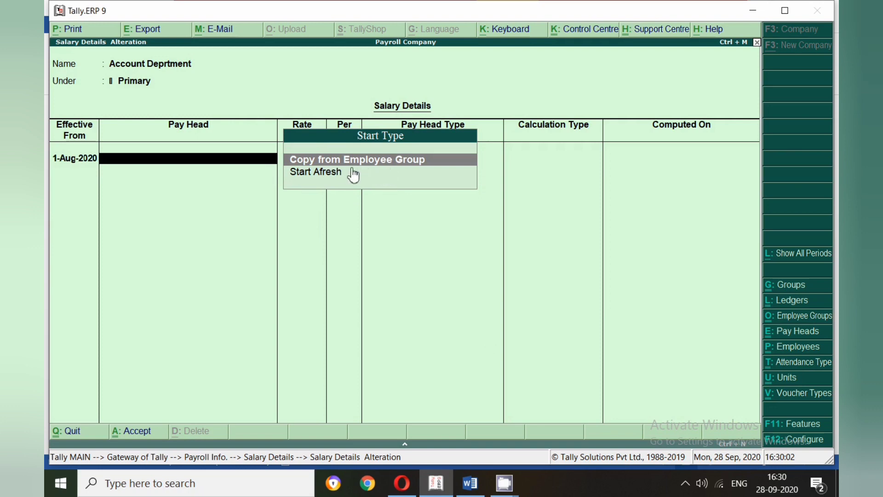
key("Return")
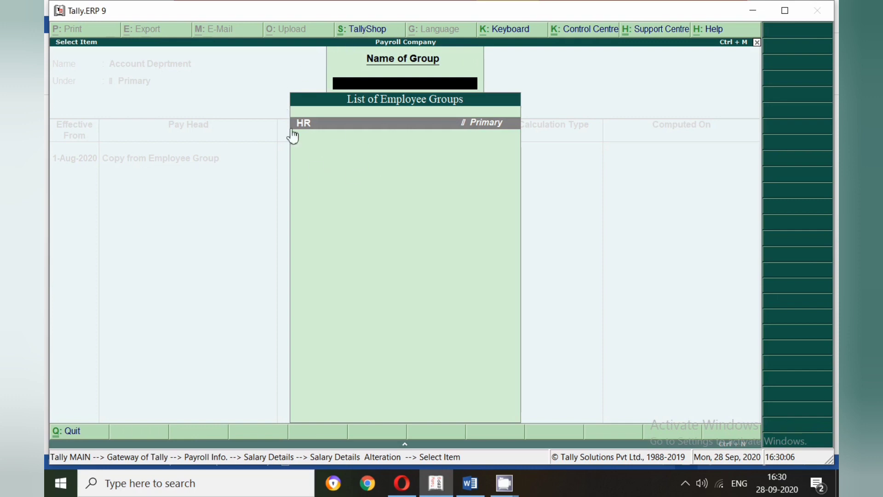
left_click(306, 134)
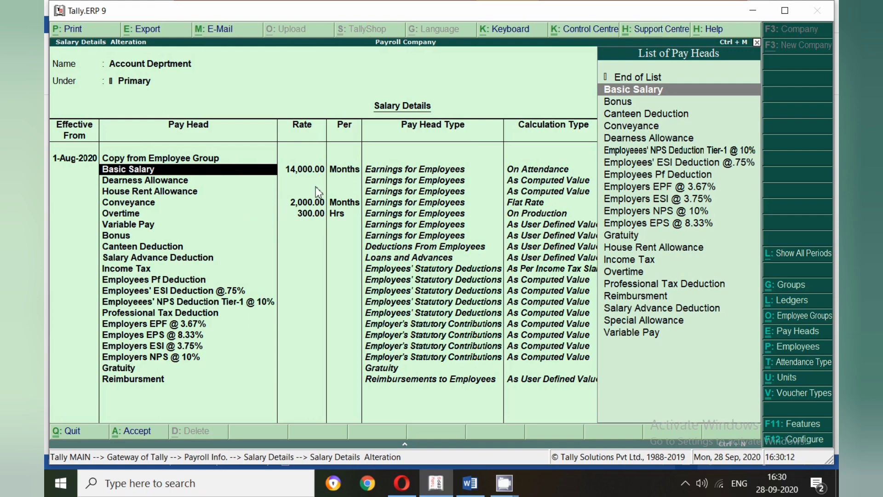
- Set the 1-Aug-2020 Basic Salary rate of Account Deprtment to 20,000 per month
key("Return")
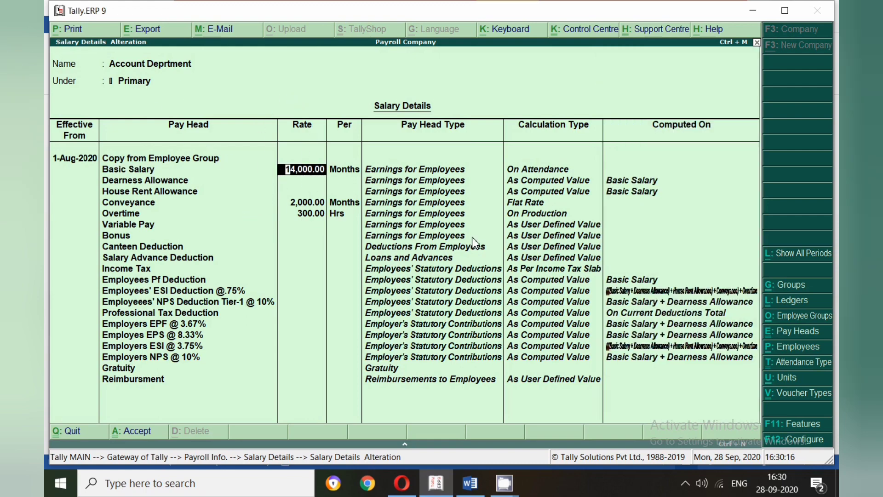
type("200000")
key("Return")
key("BackSpace")
type("20000")
key("Return")
key("Return")
key("Return")
key("Return")
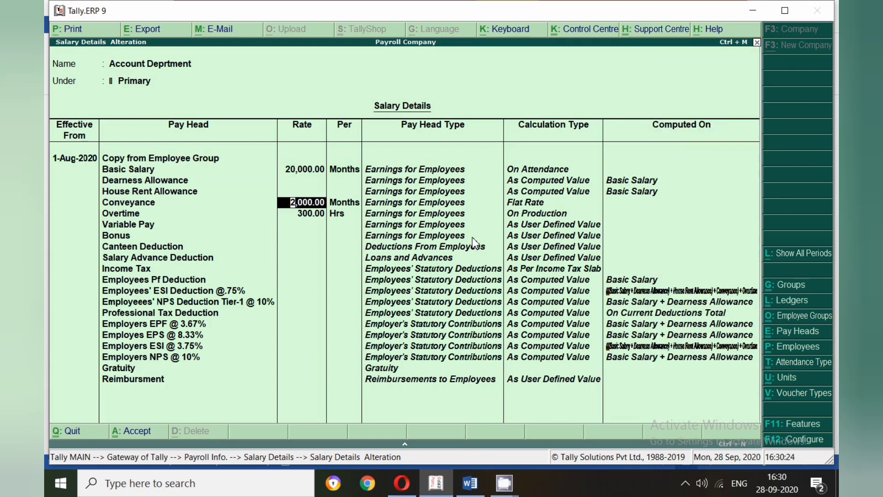
- Clear the Conveyance and Overtime rates in Account Deprtment's 1-Aug-2020 period
key("BackSpace")
key("Return")
key("Return")
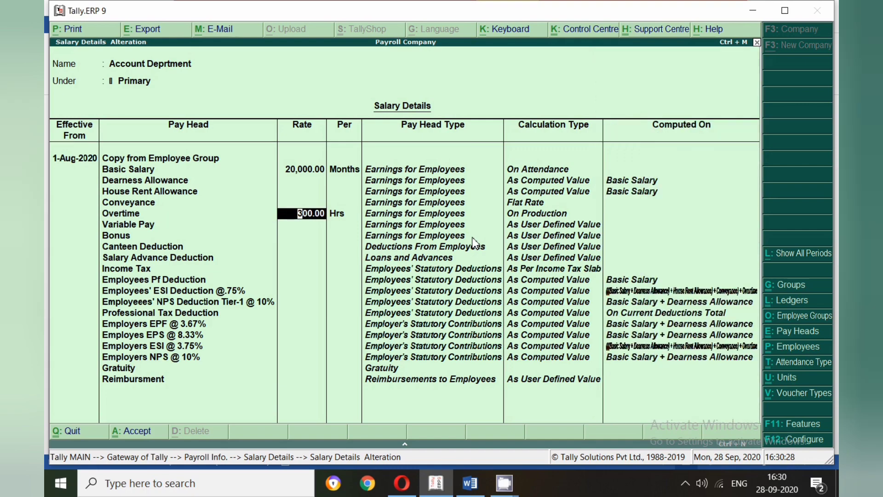
key("BackSpace")
- Accept the remaining 1-Aug-2020 pay heads of Account Deprtment, from Variable Pay through Reimbursment
key("Return")
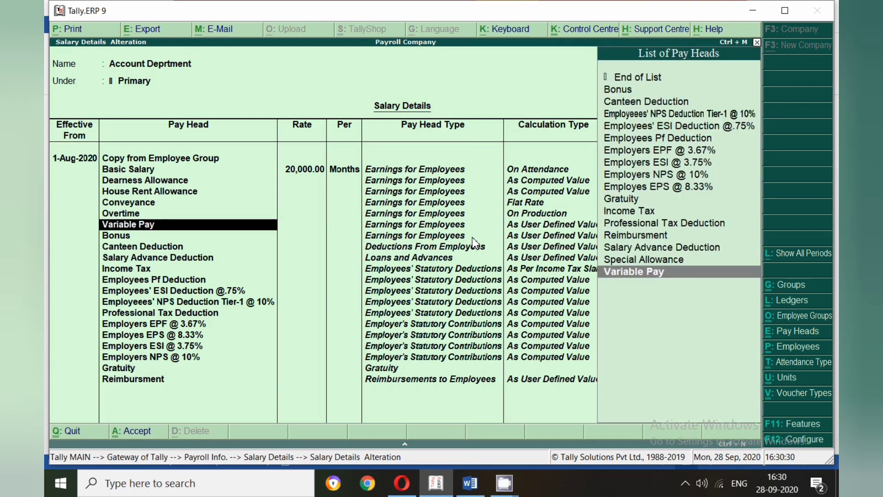
key("Return")
key("Return")
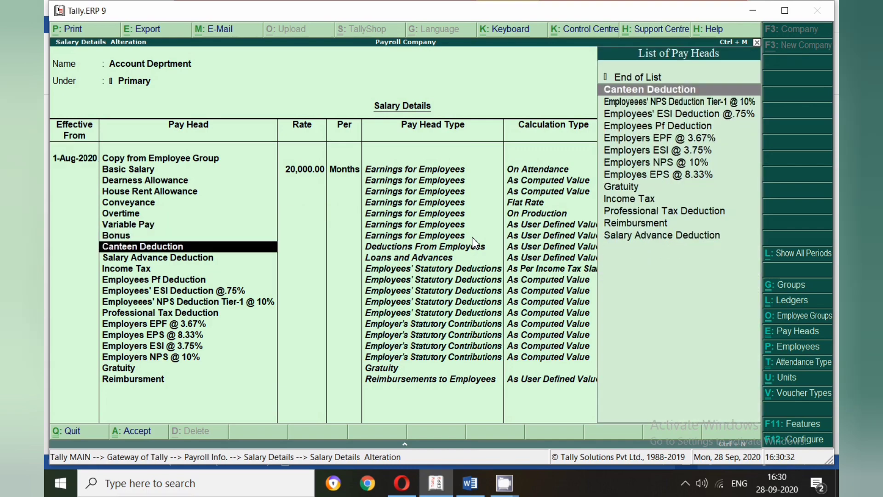
key("Return")
key("Return")
key("Return")
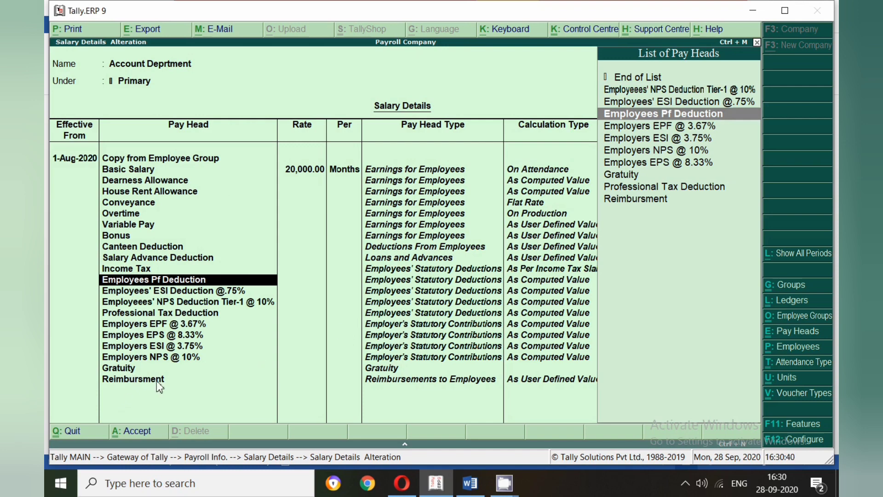
key("Return")
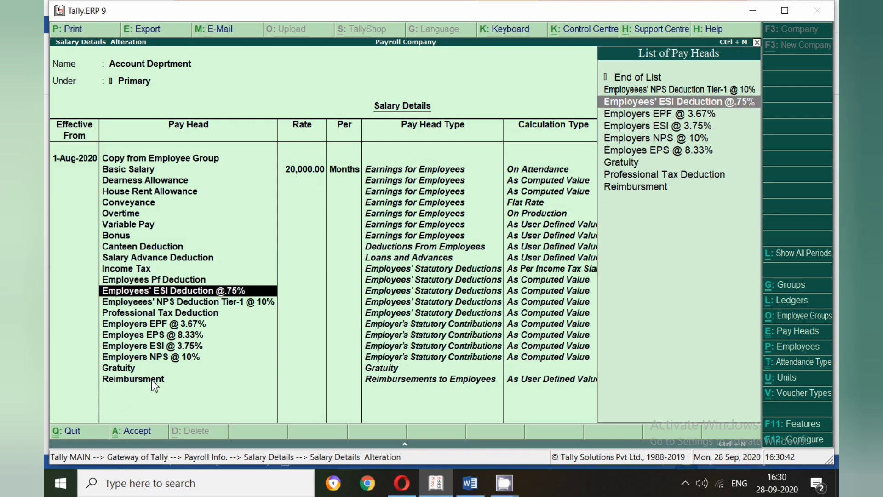
key("Return")
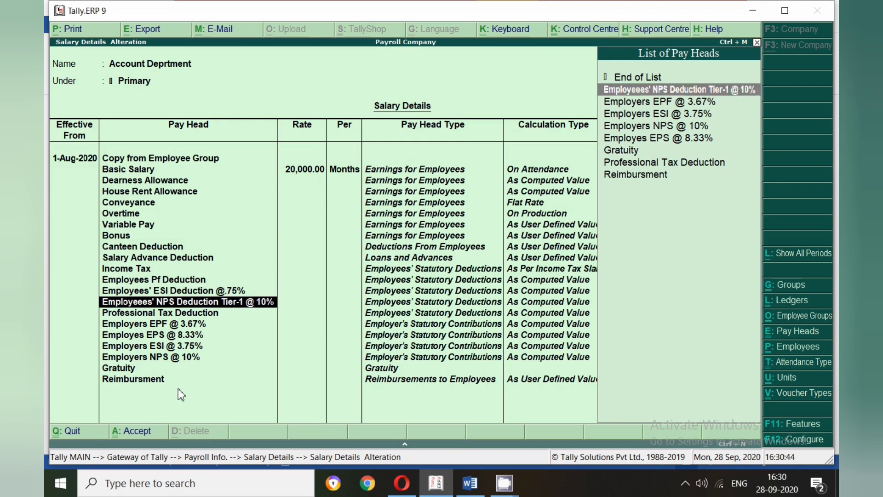
key("Return")
key("Return")
key("Return")
key("Return")
key("Return")
key("Return")
key("Return")
key("Return")
key("Return")
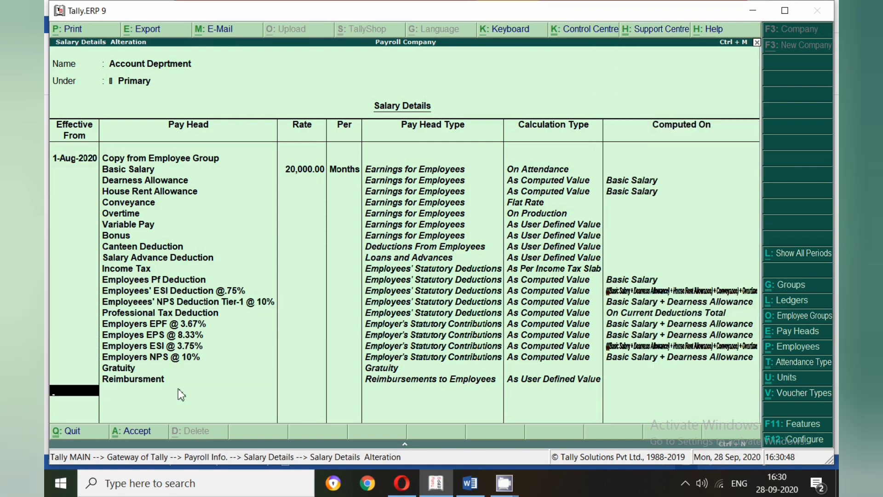
- Add an Account Deprtment salary period effective 1-Sep-2020 with the start type Copy From Previous Value
type("1-9")
key("Return")
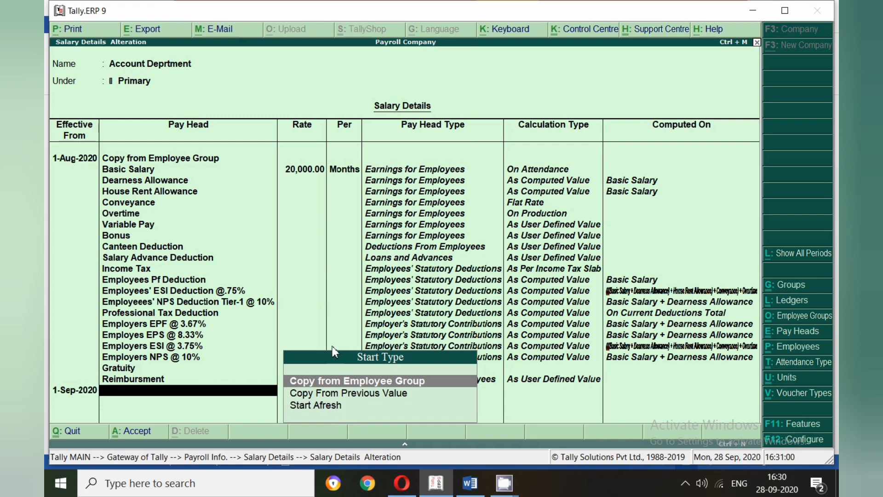
left_click(364, 395)
left_click(365, 396)
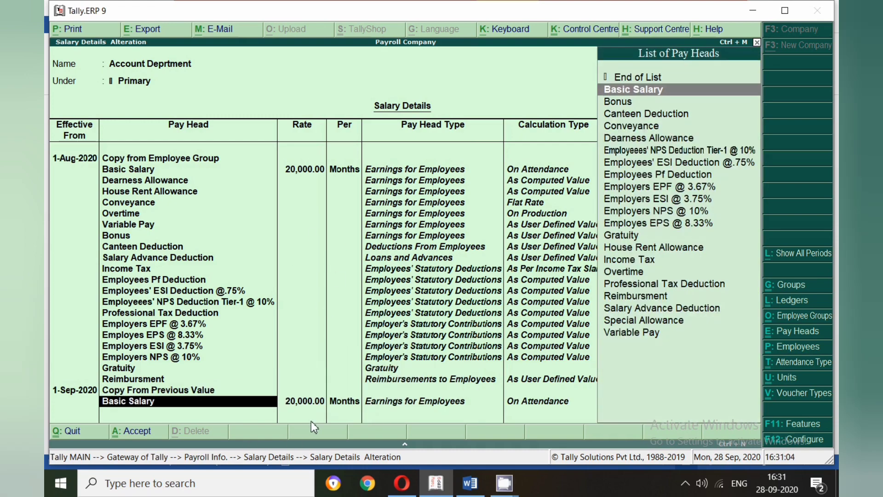
- Set the 1-Sep-2020 Basic Salary rate of Account Deprtment to 25,000 per month
key("Return")
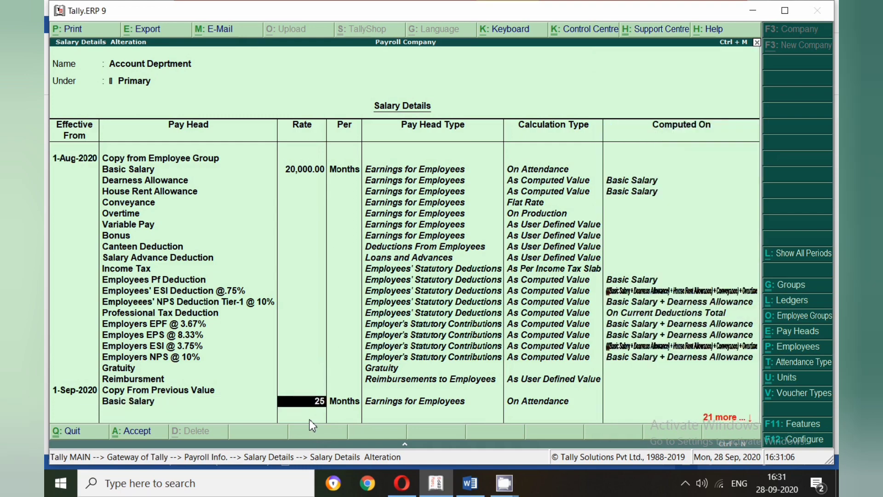
type("25,000")
key("Return")
key("Return")
key("Return")
key("Return")
key("Return")
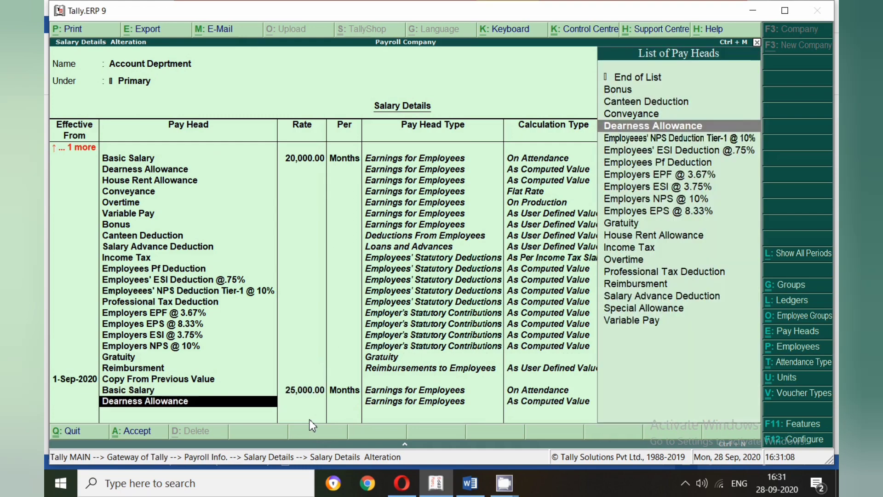
- Accept the remaining 1-Sep-2020 pay heads and save Account Deprtment's salary details
key("Return")
key("Return")
key("Return")
key("Return")
key("Return")
key("Return")
key("Return")
key("Return")
key("Return")
key("Return")
key("Return")
key("Return")
key("Return")
key("Return")
key("Return")
key("Return")
key("Return")
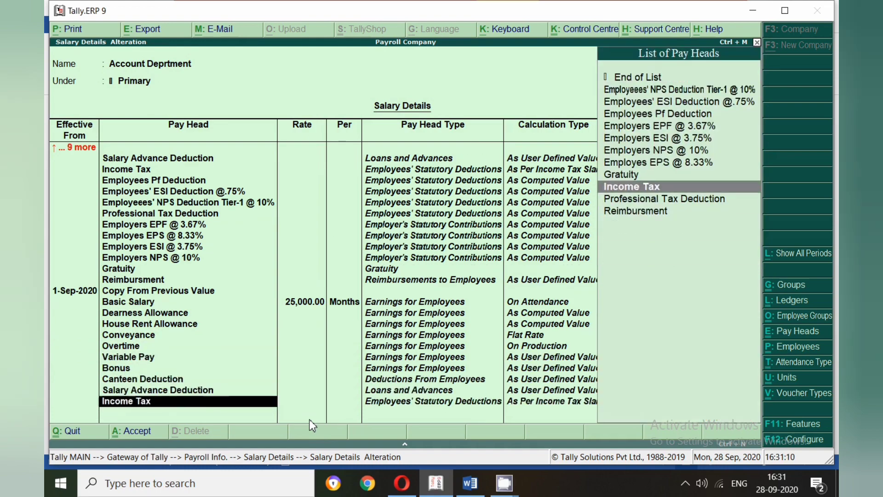
key("Return")
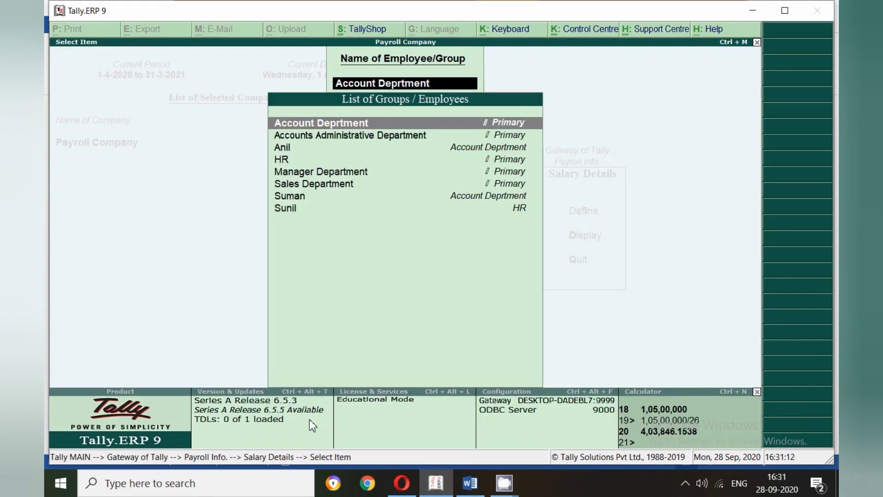
- Open the salary details of the first-listed employee under Account Deprtment and set the effective date to 1-Aug-2020
key("Down")
key("Down")
key("Down")
key("Down")
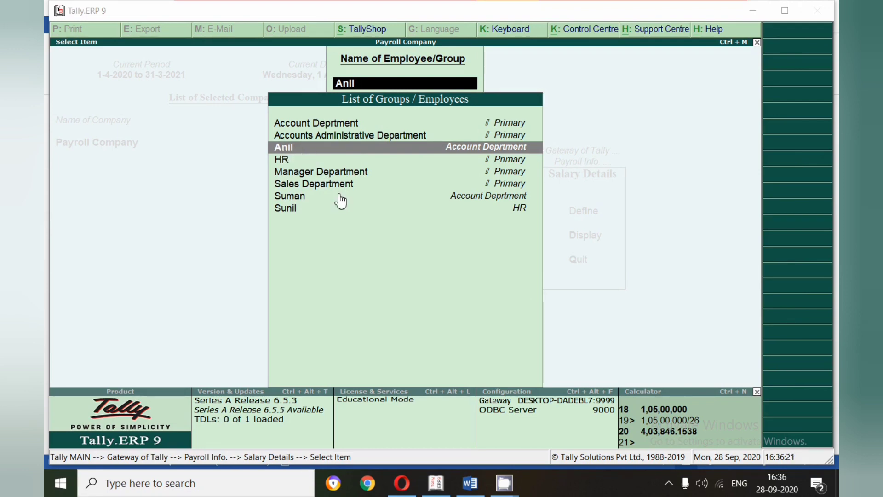
key("Return")
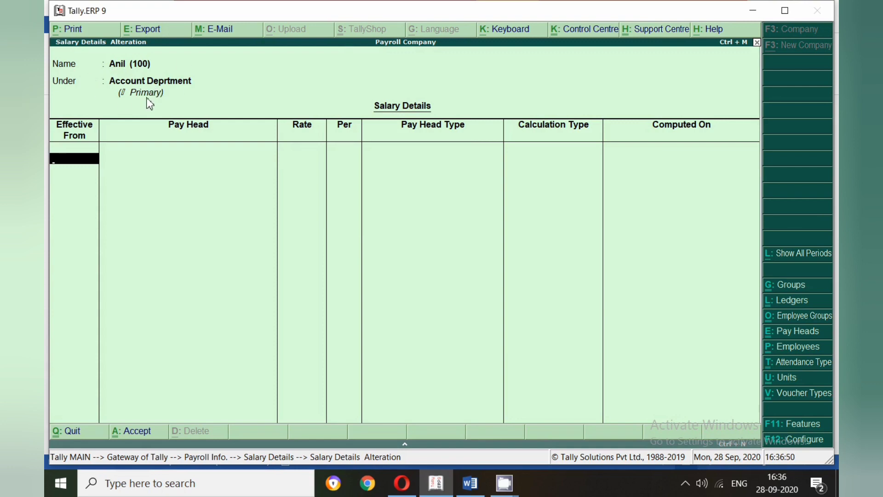
type("1.8")
key("Return")
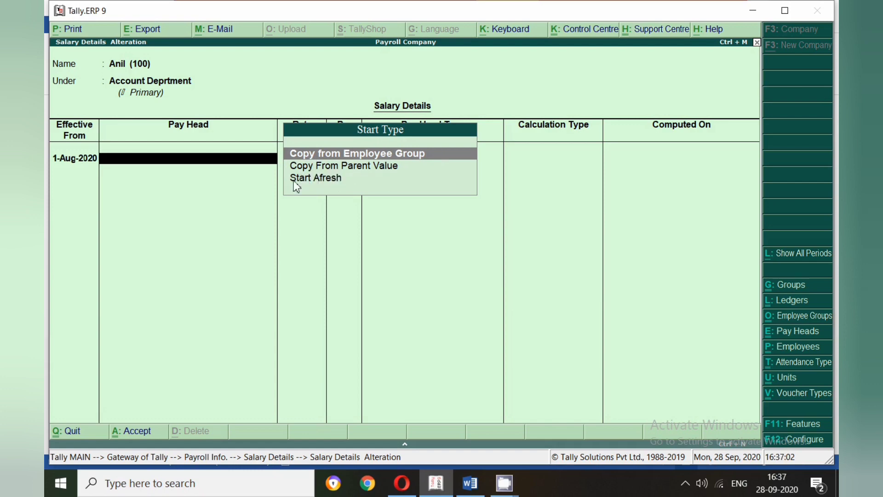
- Review the Salary Details Configuration options for overriding slab percentage, copying from employee and showing columns
key("Down")
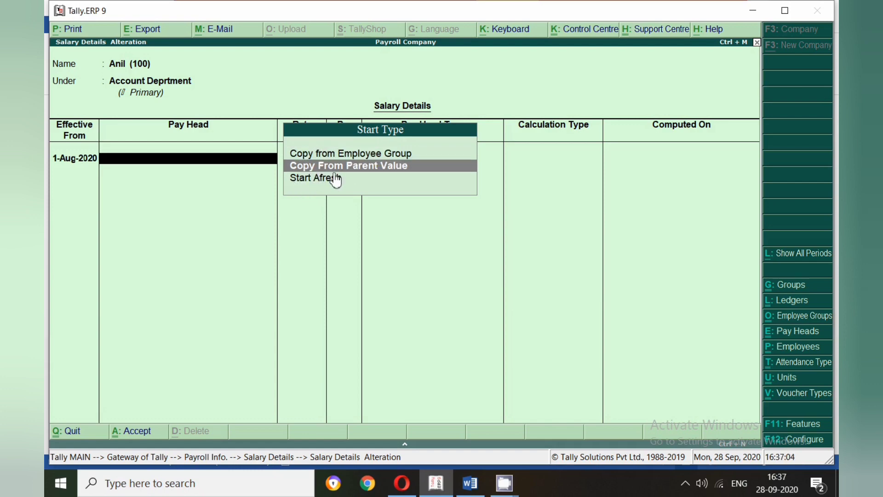
left_click(773, 440)
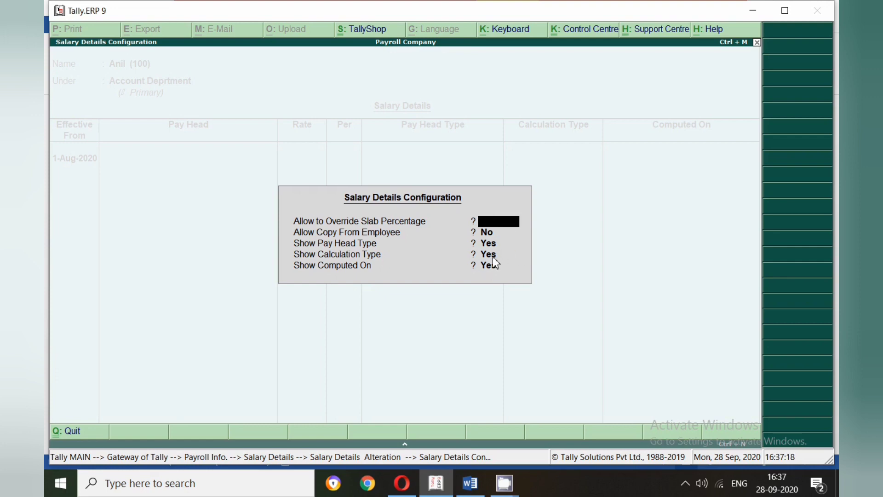
key("ctrl+a")
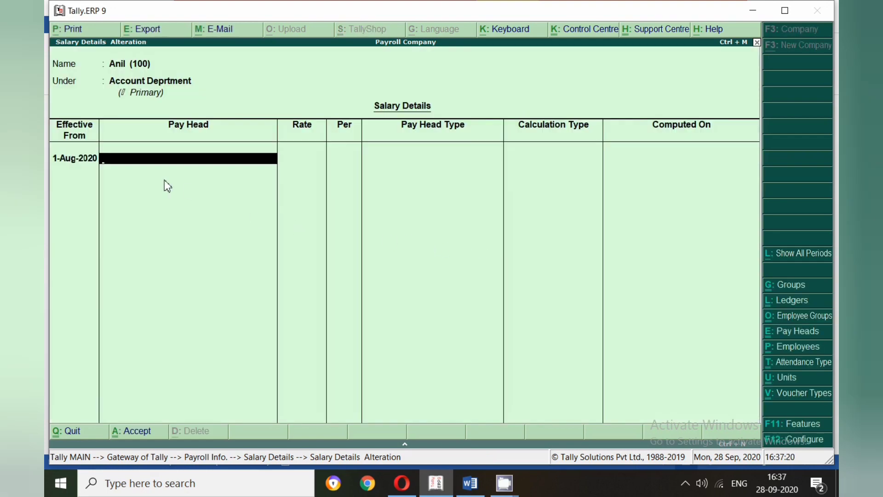
- Fill the employee's 1-Aug-2020 period using Copy From Parent Value and accept the Basic Salary pay head
left_click(176, 160)
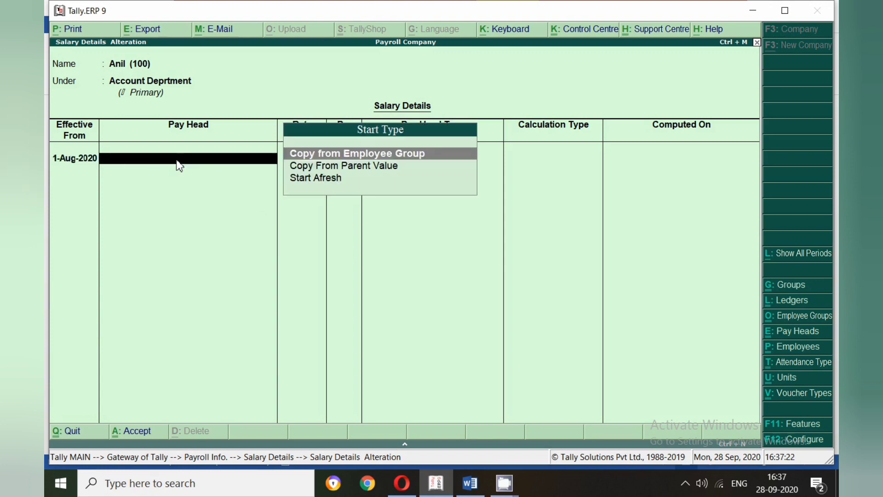
key("Down")
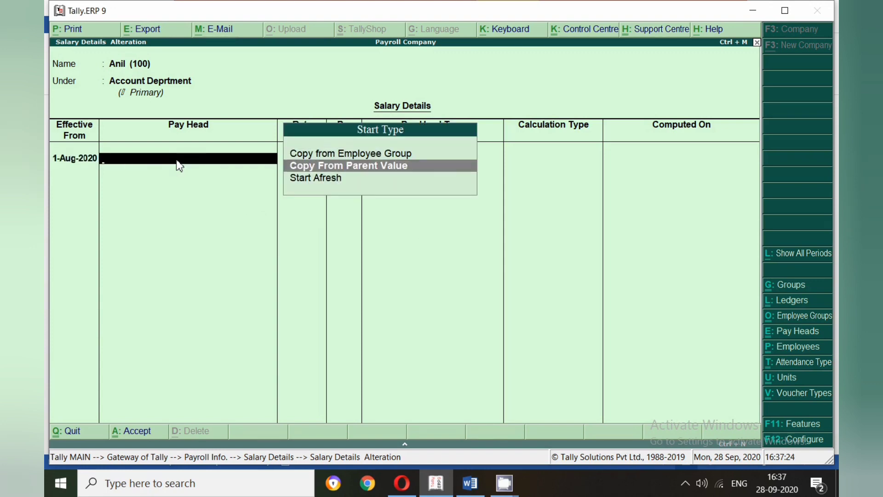
key("Return")
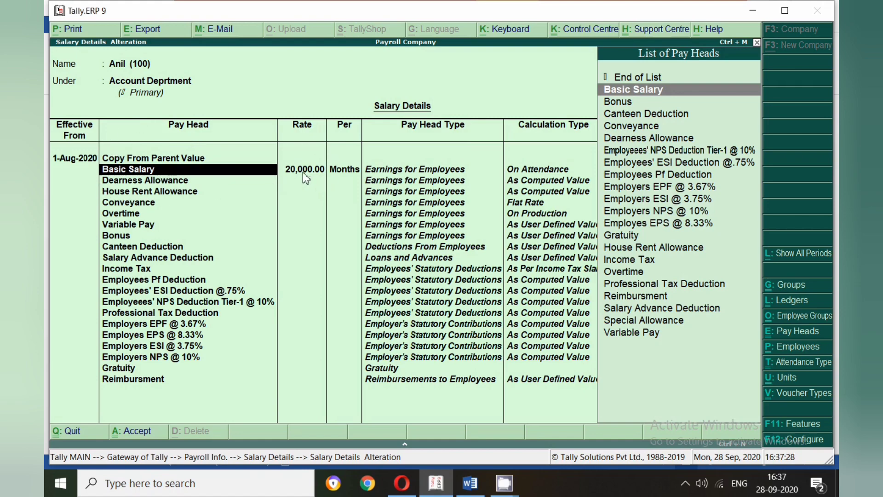
key("Return")
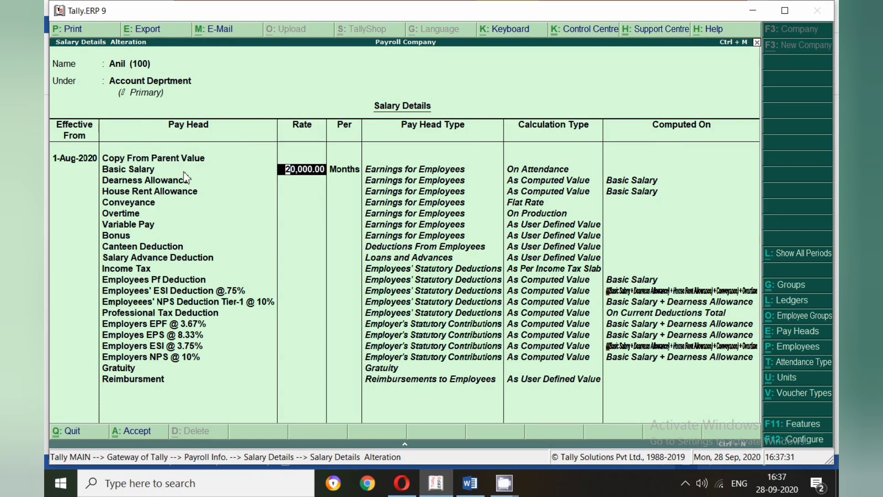
- Set the employee's Basic Salary rate to 19,000 per month for the 1-Aug-2020 period
key("Return")
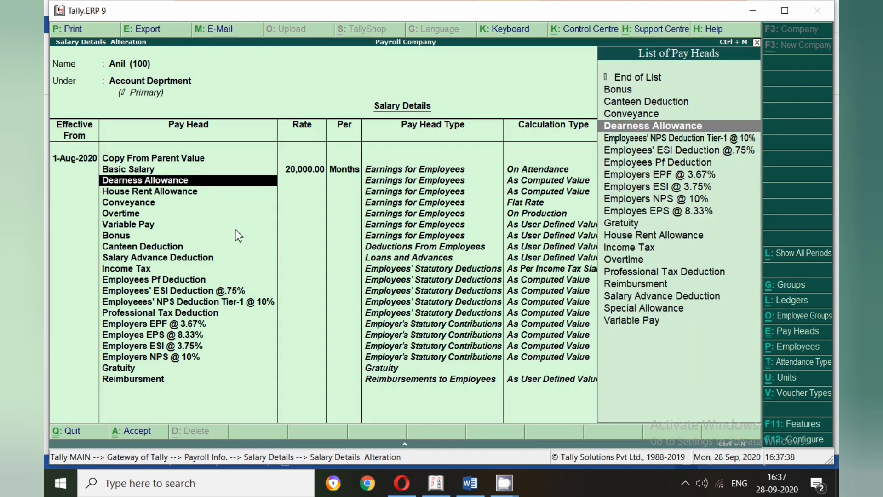
key("BackSpace")
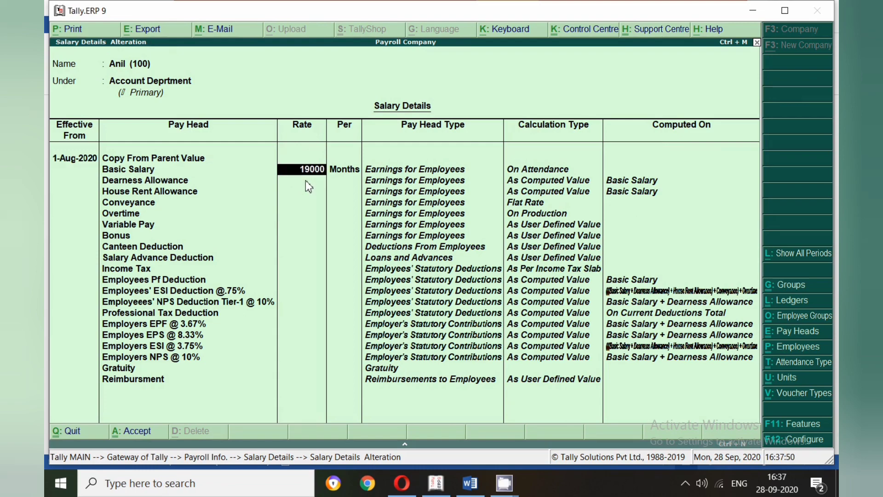
key("Return")
key("Return")
key("Return")
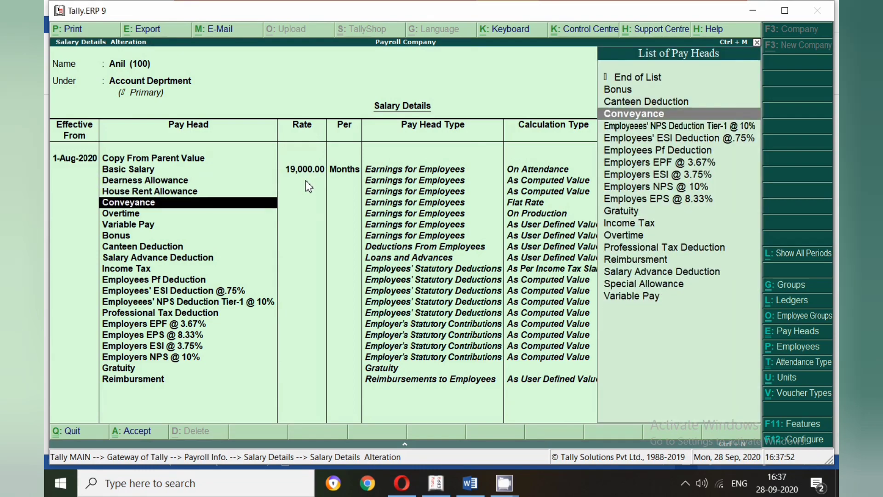
- Accept the remaining 1-Aug-2020 pay heads, end the list and save the employee's salary details
key("Return")
key("Return")
key("Return")
key("Return")
key("Return")
key("Return")
key("Return")
key("Return")
key("Return")
key("Return")
key("Return")
key("Return")
key("Return")
key("Return")
key("Return")
key("Return")
key("Return")
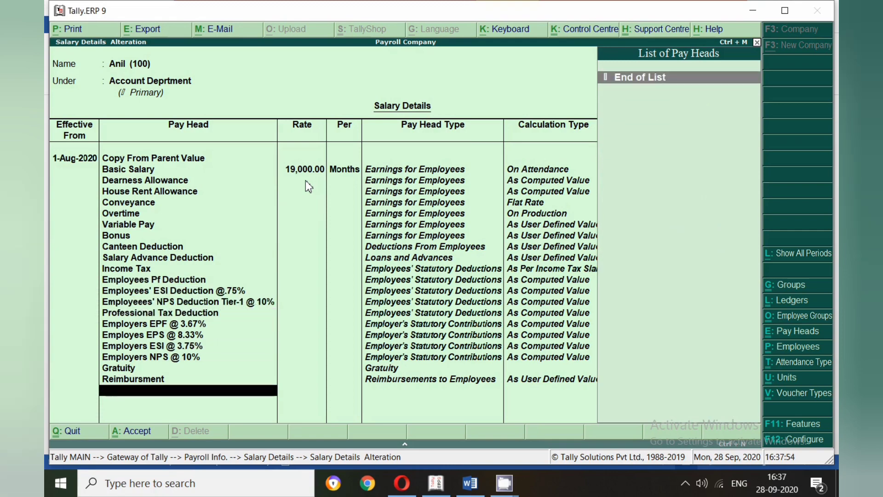
key("Return")
key("Return")
key("Return")
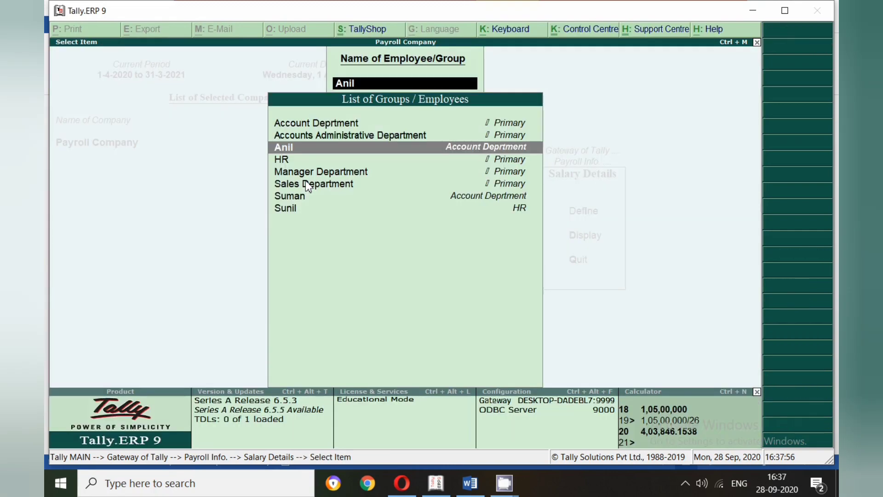
- Open the salary details of the second-listed employee under Account Deprtment and set the effective date to 1-Sep-2020
key("Down")
key("Down")
key("Down")
key("Down")
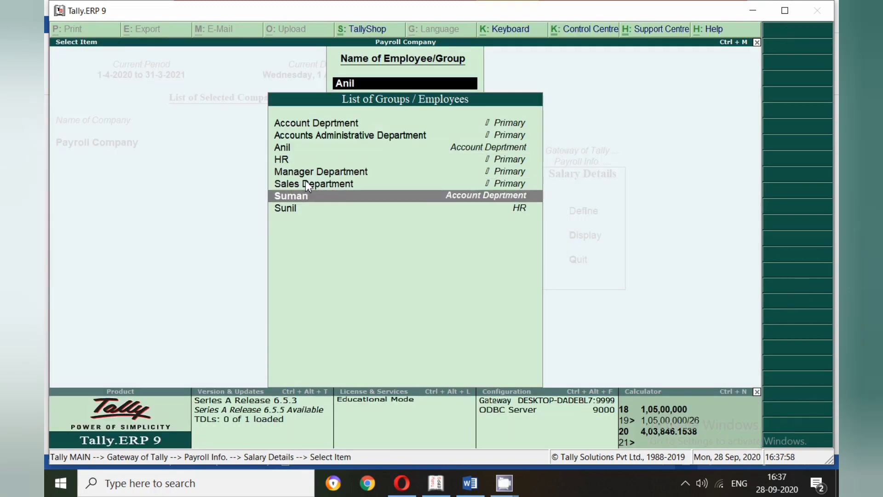
key("Return")
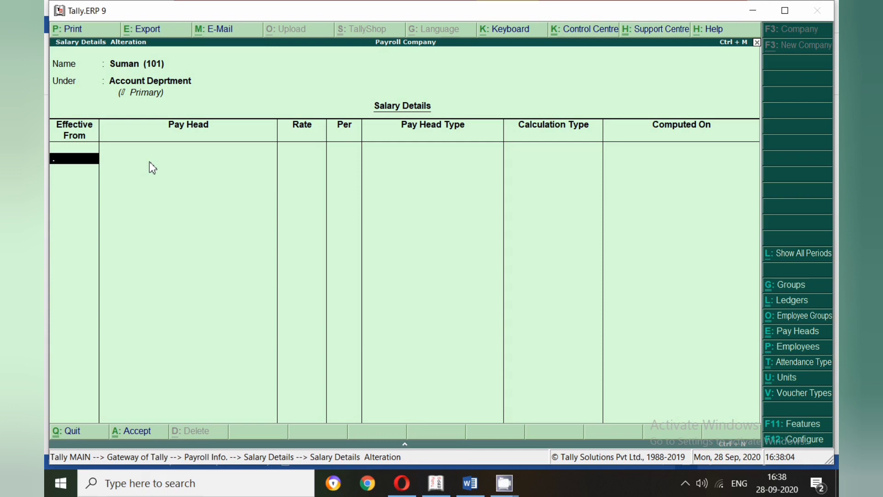
key("Return")
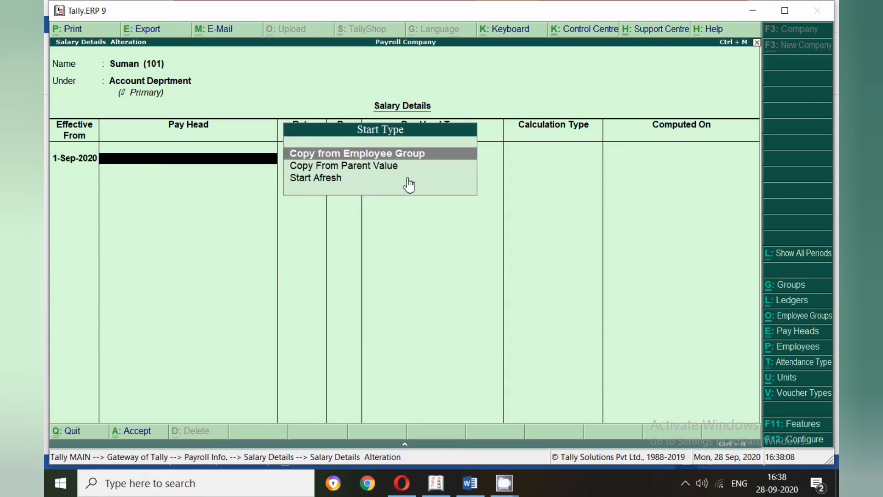
- Fill the 1-Sep-2020 period using Copy From Parent Value and set the Basic Salary rate to 20,000 per month
key("Down")
key("Return")
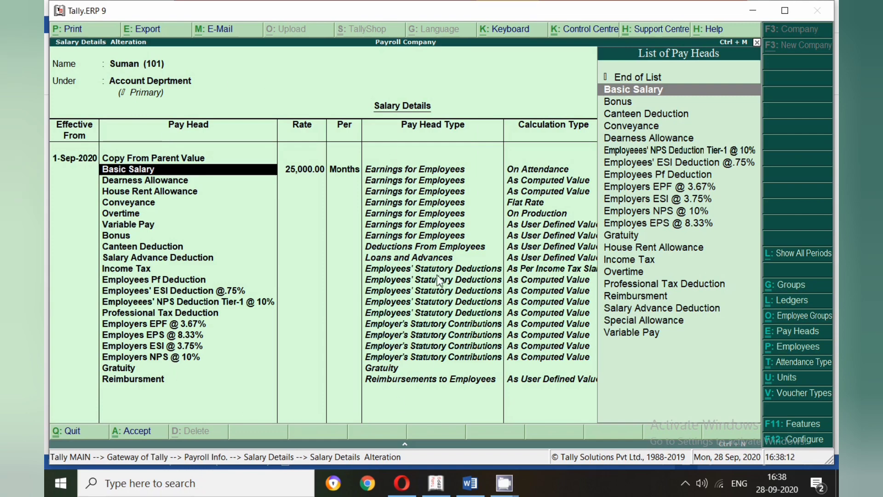
key("Return")
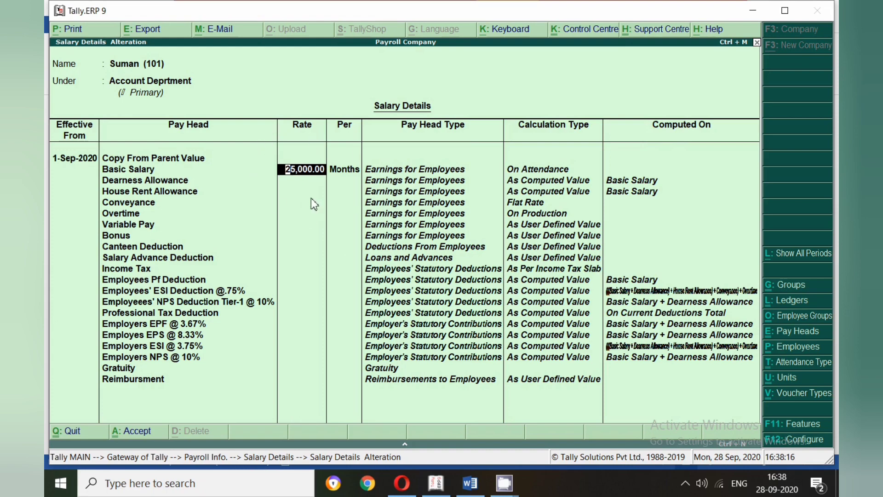
type("20,000")
key("Return")
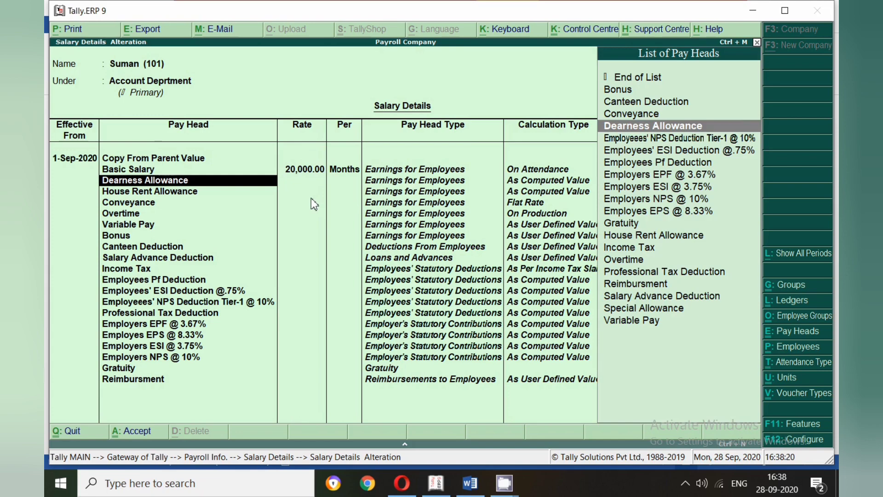
- Accept the remaining 1-Sep-2020 pay heads and save the second Account Deprtment employee's salary details
key("Down")
key("Down")
key("Down")
key("Down")
key("Down")
key("Down")
key("Down")
key("Down")
key("Down")
key("Down")
key("Down")
key("Down")
key("Down")
key("Down")
key("Down")
key("Down")
key("Down")
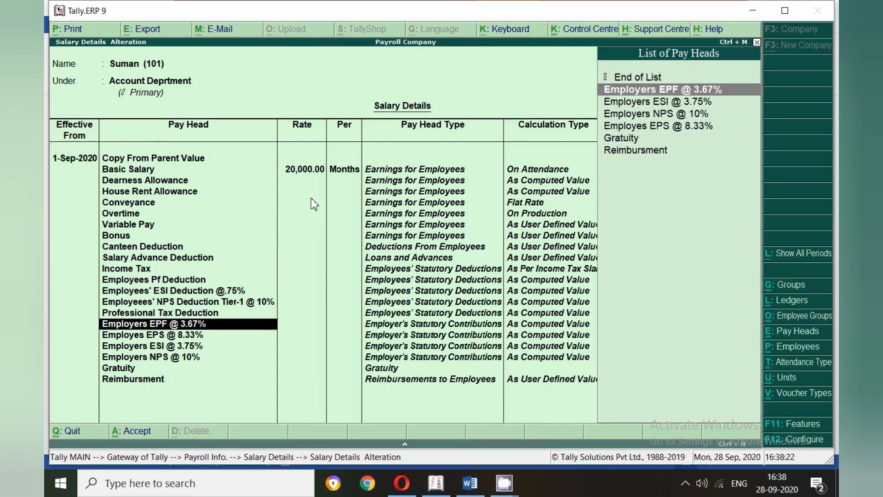
key("Down")
key("Down")
key("Return")
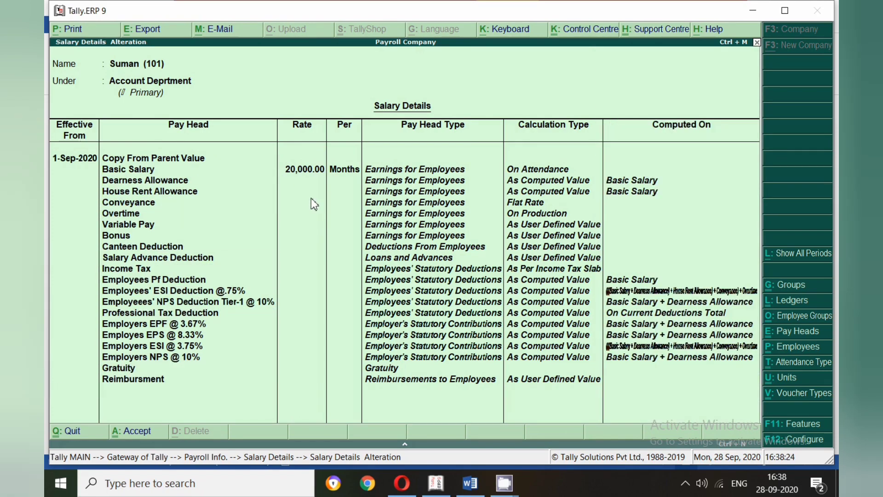
key("Return")
- Open the salary details of the employee under HR and set the effective date to 1-Aug-2020
key("Up")
key("Up")
key("Up")
key("Up")
key("Up")
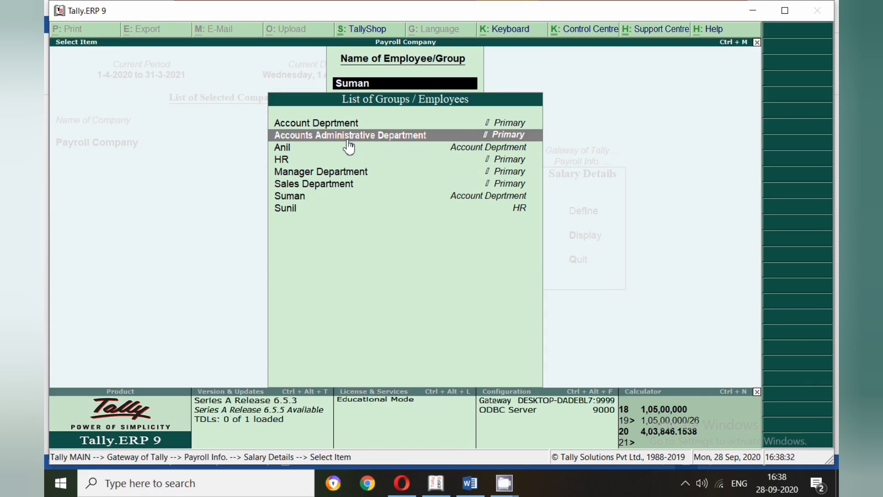
key("Down")
key("Down")
key("Down")
key("Down")
key("Down")
key("Down")
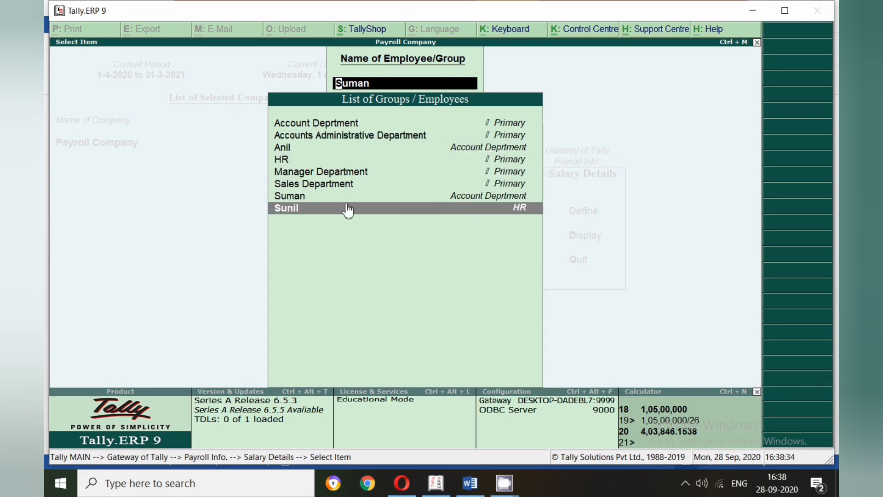
left_click(528, 211)
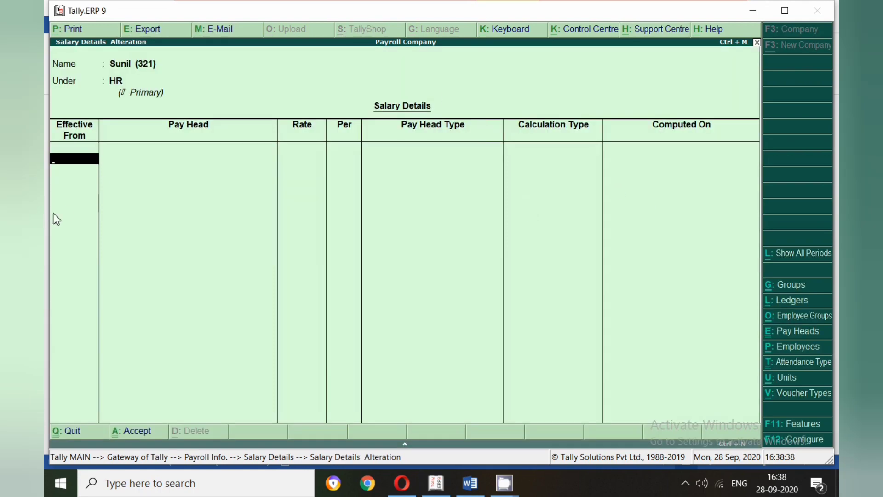
type("1.8")
key("Return")
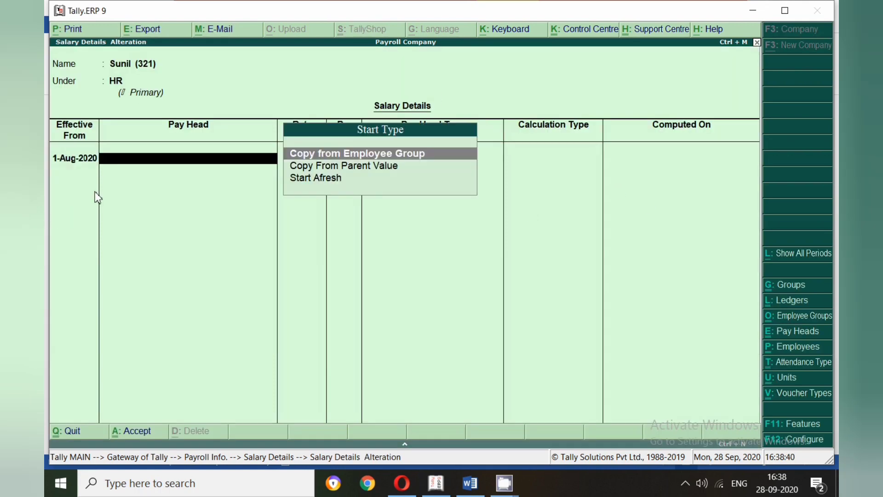
- Fill the HR employee's 1-Aug-2020 period using Copy From Parent Value and accept the Basic Salary pay head
key("Down")
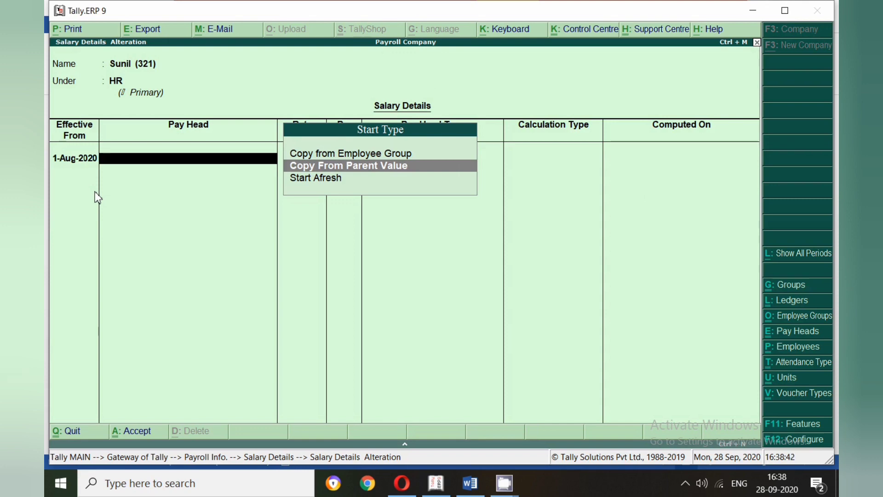
key("Return")
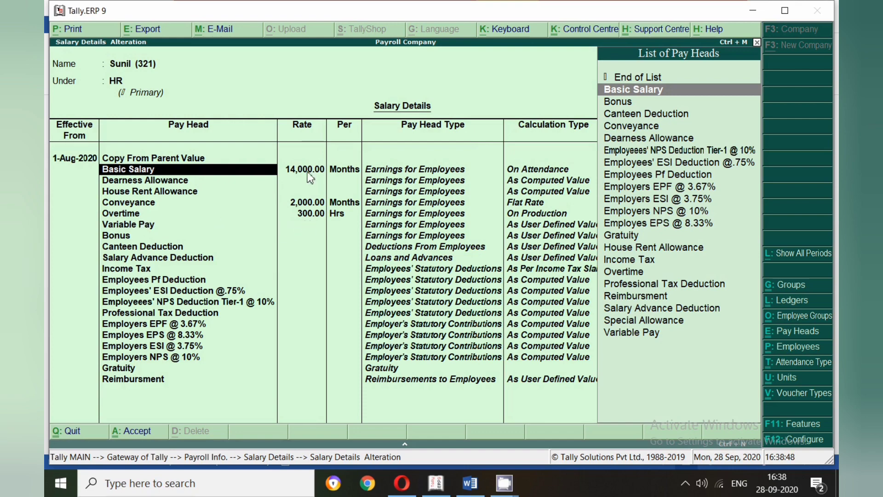
key("Return")
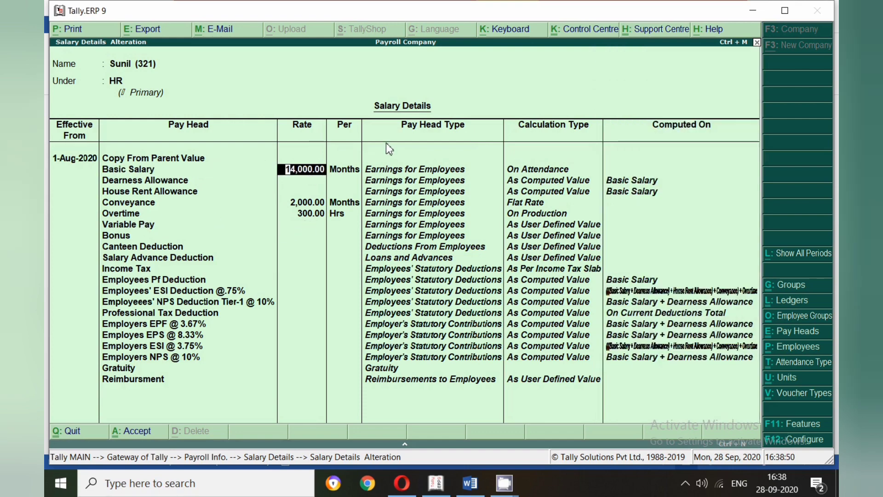
- Keep the copied Basic Salary rate and set the HR employee's Conveyance rate to 1,500 per month
key("Return")
key("Return")
key("Return")
key("Return")
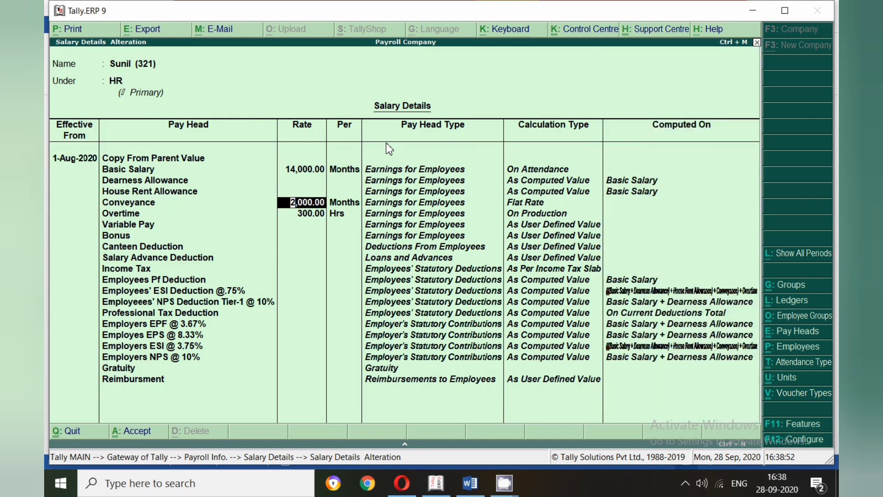
type("1500")
key("Return")
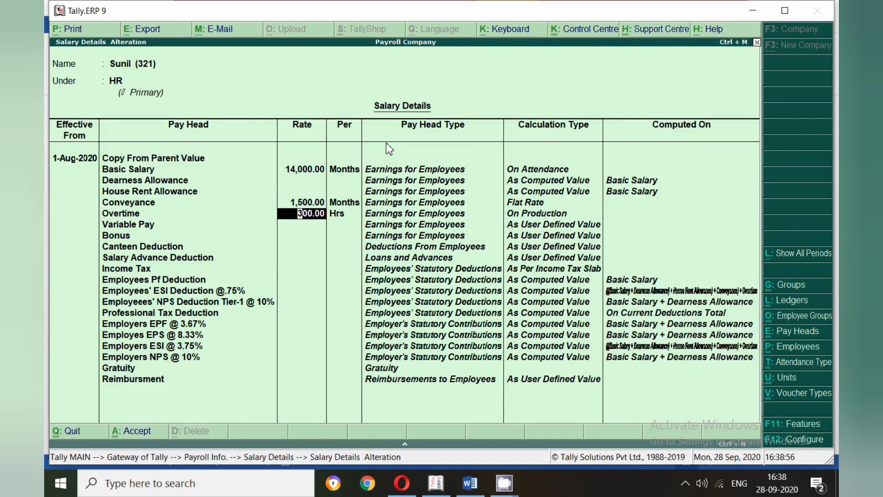
- Set the HR employee's Overtime rate to 250 per hour
type("200")
key("Return")
key("BackSpace")
type("250")
key("Return")
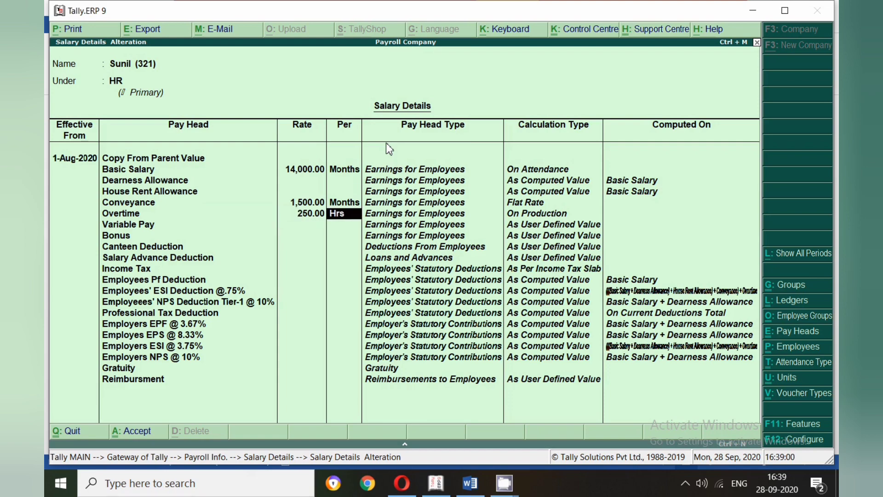
key("Return")
- Accept the remaining pay heads and save the HR employee's salary details
key("Down")
key("Down")
key("Down")
key("Down")
key("Down")
key("Down")
key("Down")
key("ctrl+a")
key("Return")
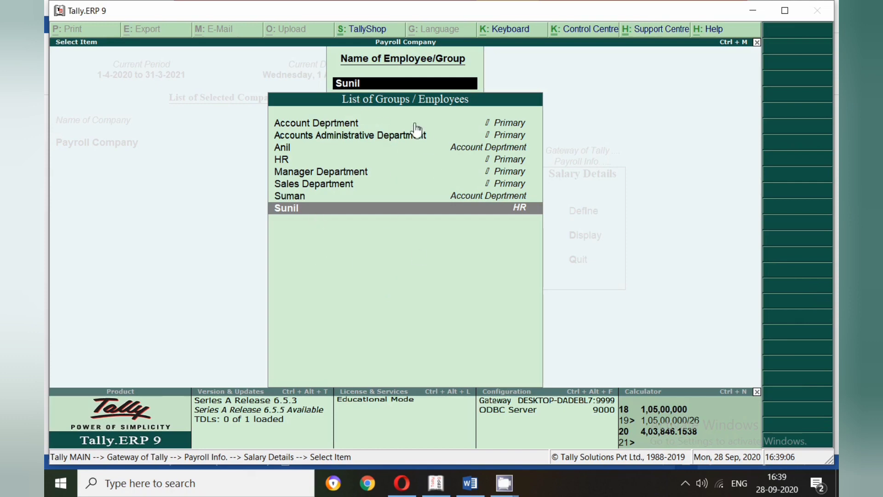
- Leave the salary details screens and return to the Gateway of Tally
key("Escape")
key("Escape")
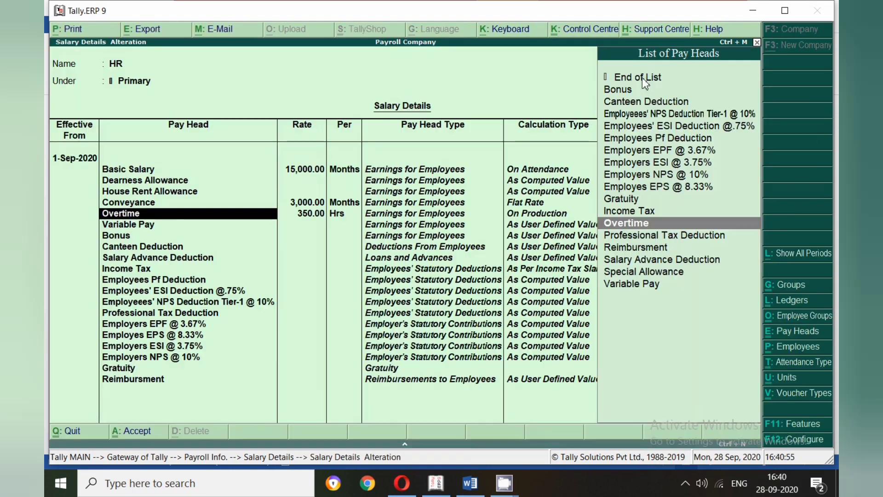
left_click(643, 78)
left_click(642, 80)
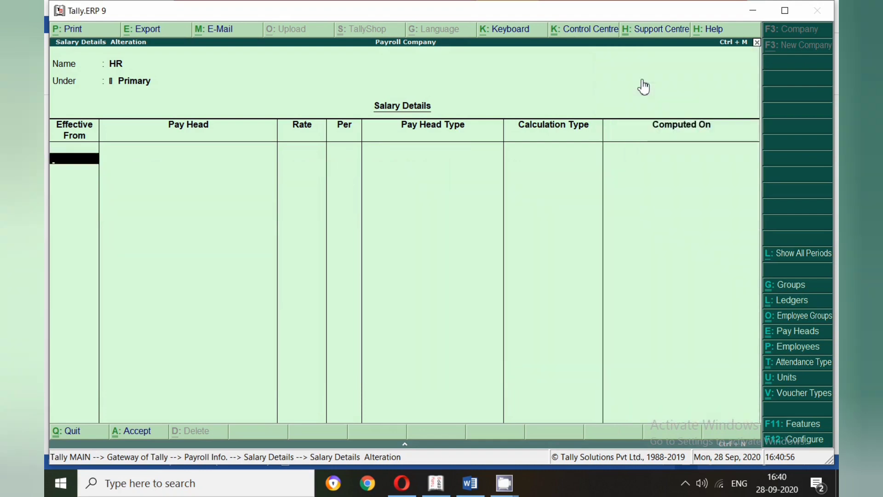
key("Escape")
key("Return")
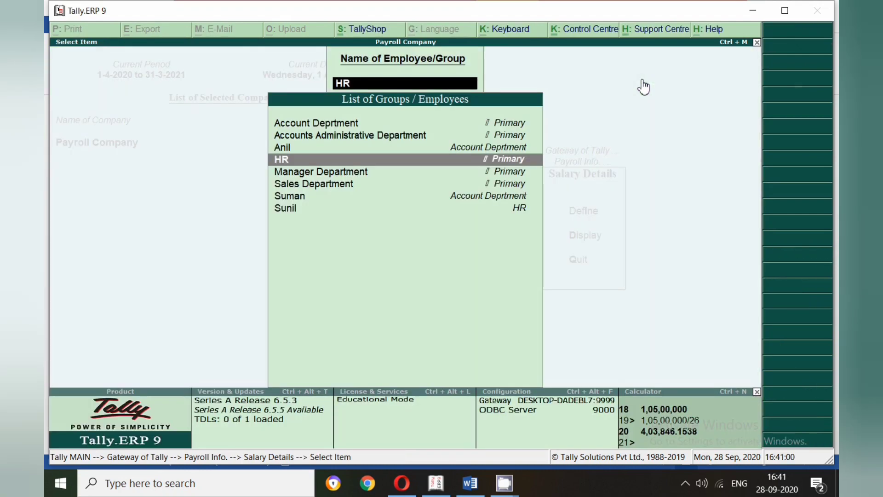
key("Escape")
key("Escape")
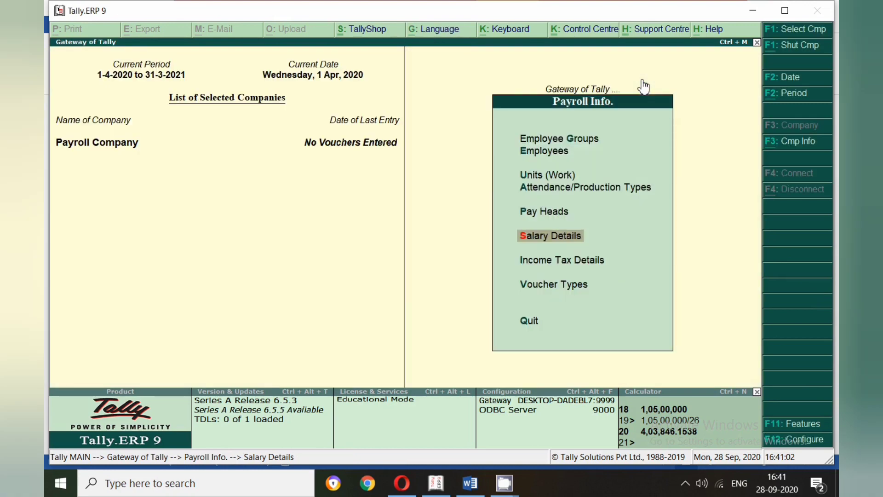
key("Escape")
key("Escape")
key("Escape")
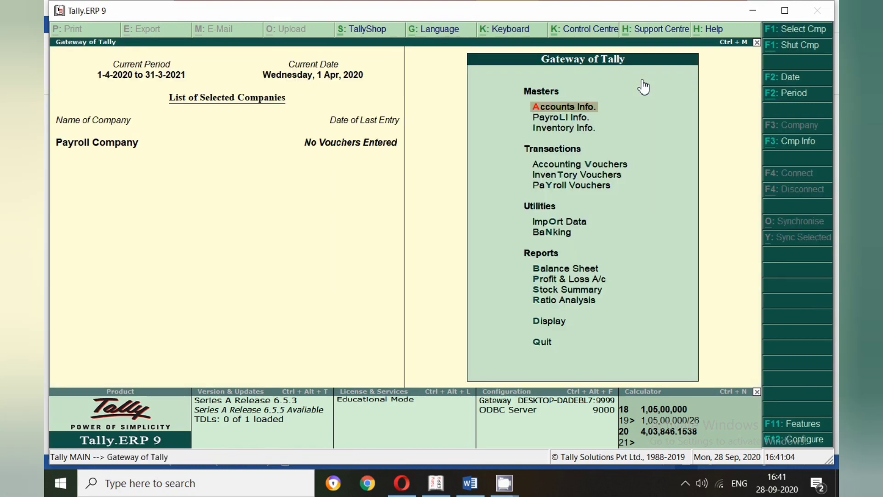
- Switch to the Opera browser and open the video list of the Suman Education hub YouTube channel from the search results
left_click(470, 483)
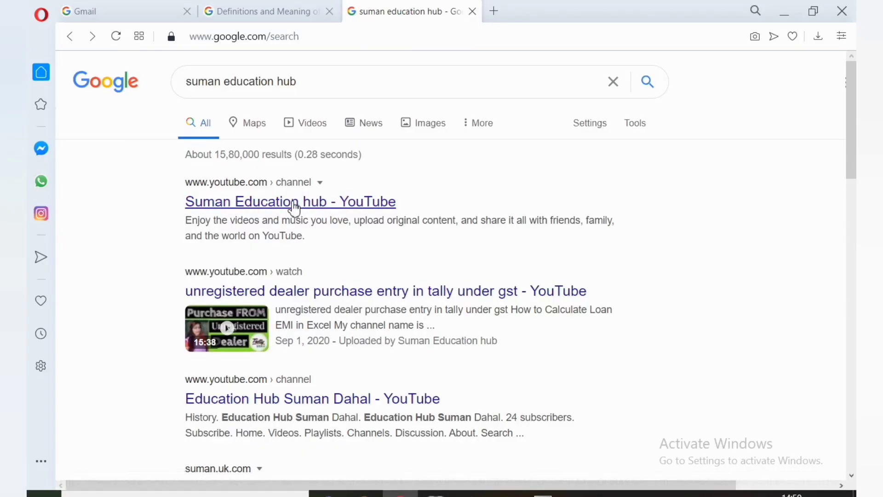
left_click(295, 207)
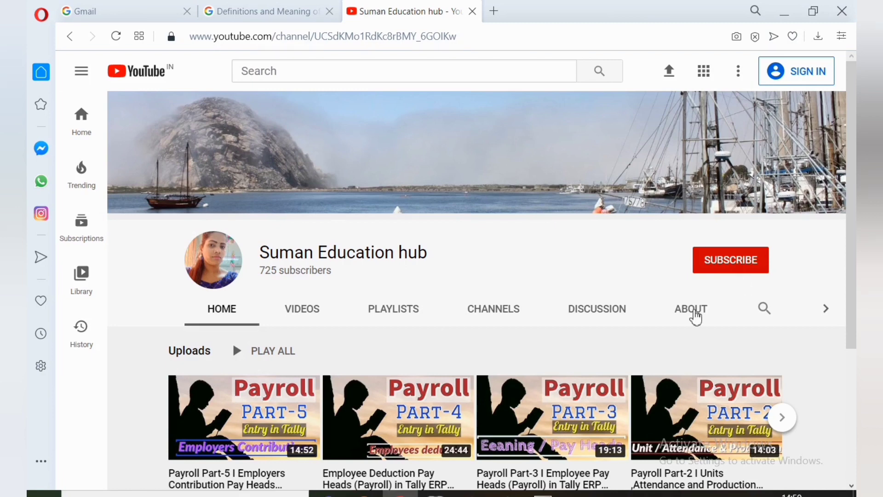
left_click(311, 317)
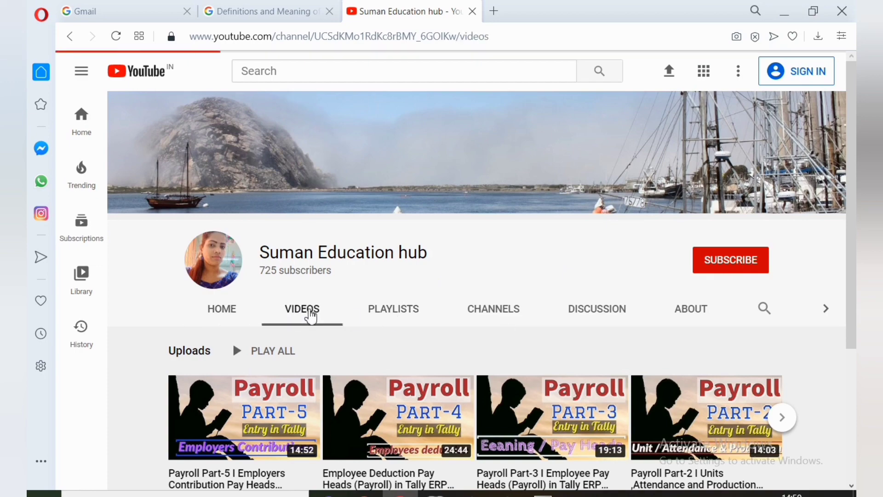
- Browse the channel's uploaded videos, including the Payroll series in Tally
scroll(407, 319, "down", 2)
scroll(407, 320, "down", 8)
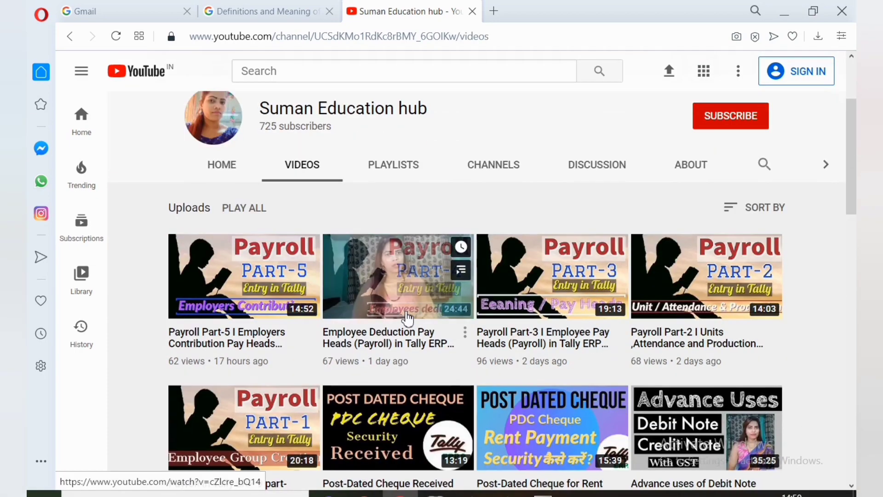
scroll(606, 364, "down", 2)
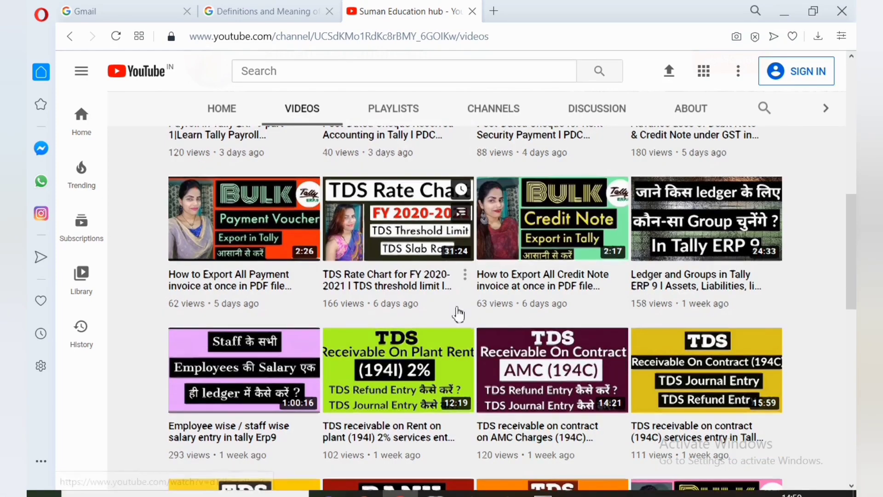
scroll(457, 310, "down", 5)
scroll(458, 396, "down", 3)
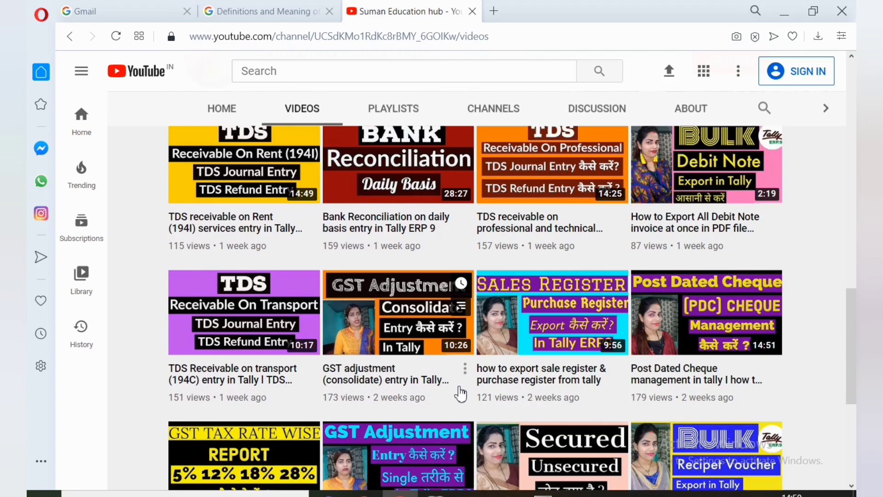
scroll(462, 390, "down", 3)
scroll(465, 389, "up", 9)
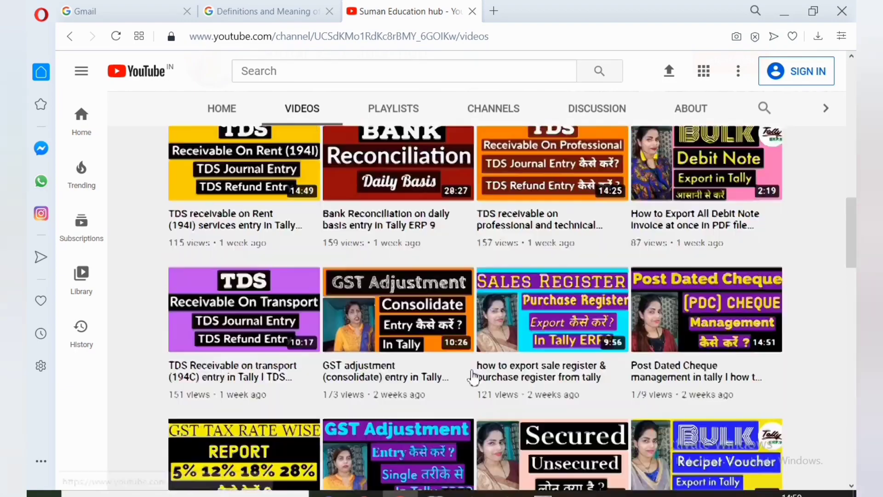
scroll(472, 377, "up", 8)
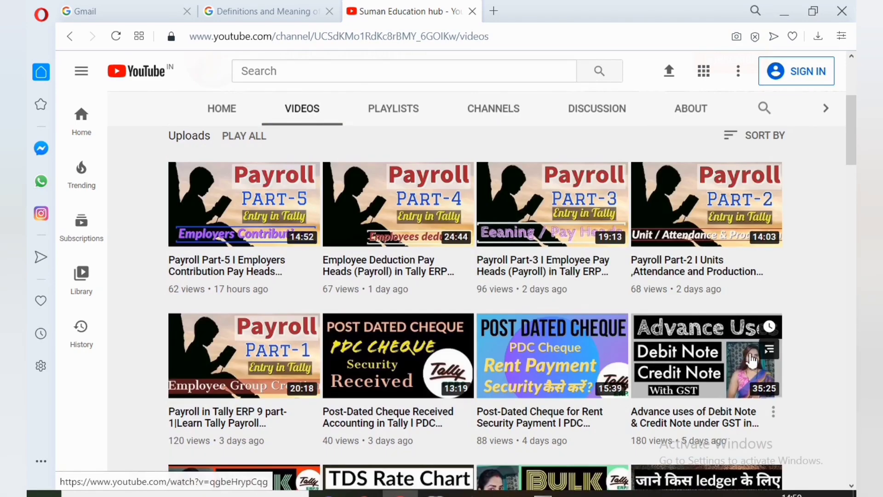
scroll(745, 361, "up", 2)
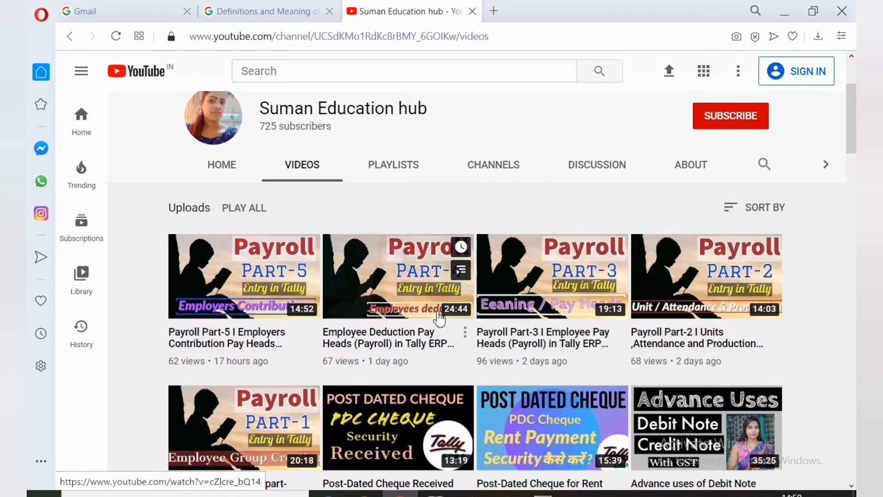